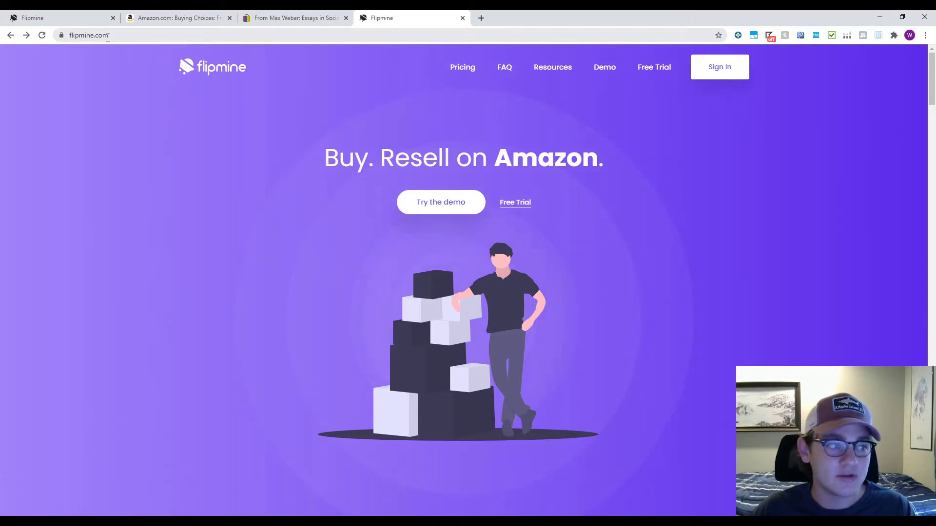
# Step: Sign in and open the eBay-to-Amazon deals dashboard
pyautogui.click(706, 74)
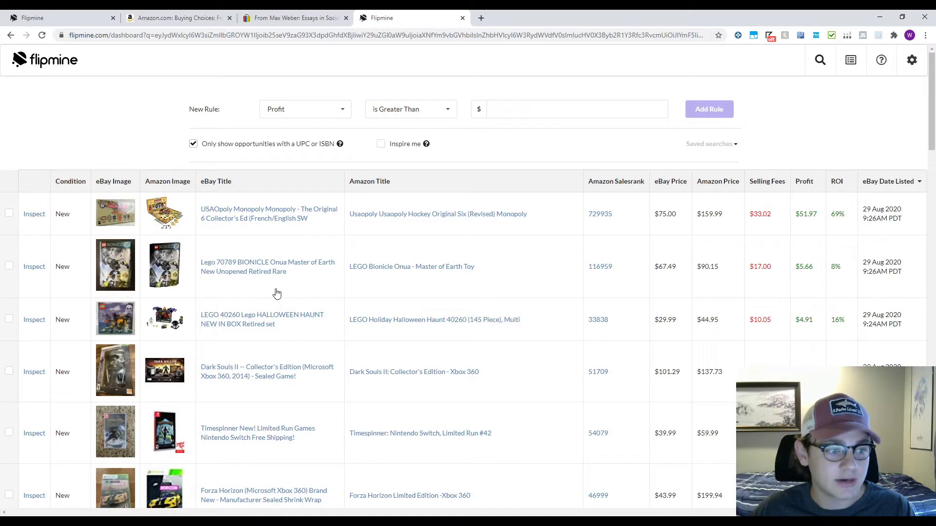
pyautogui.scroll(-1, 343, 315)
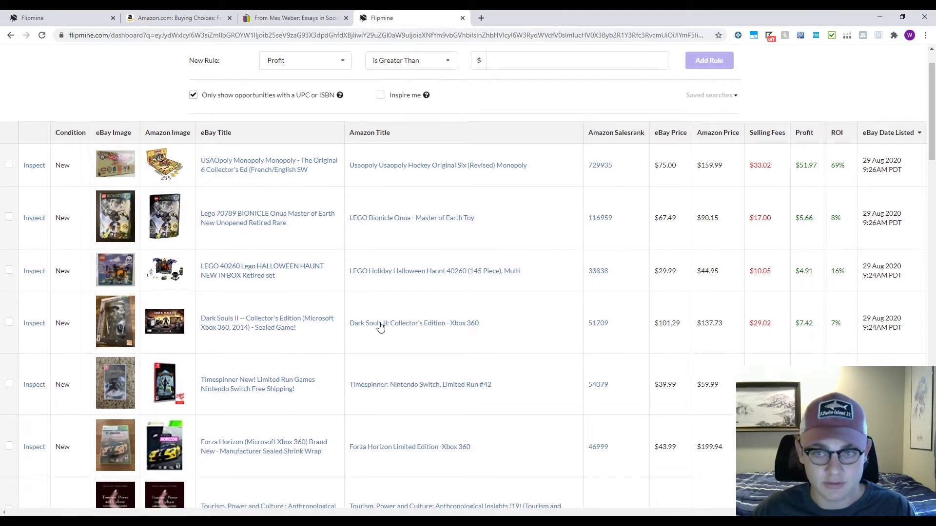
pyautogui.scroll(1, 380, 327)
# Step: Browse the New Rule field list, including Amazon Price, Category, Keywords, Salesrank and eBay Price
pyautogui.click(323, 115)
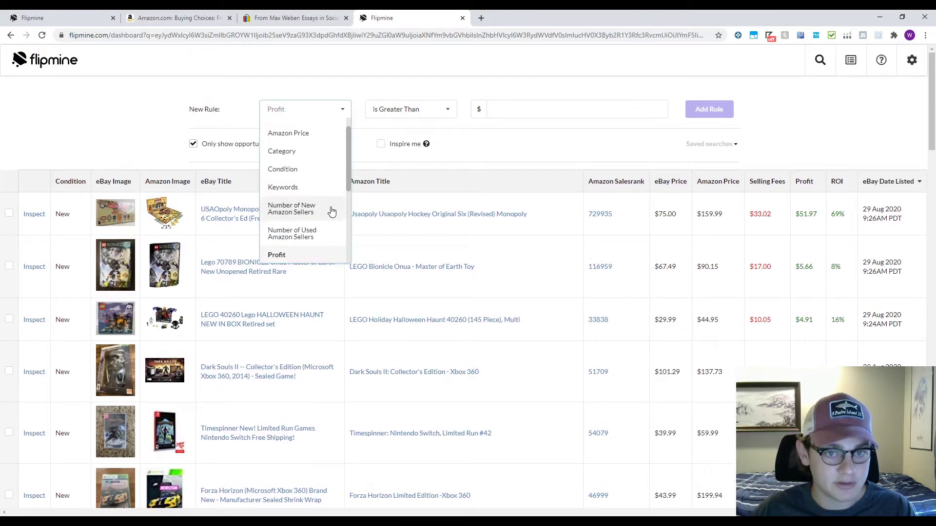
pyautogui.scroll(-3, 317, 200)
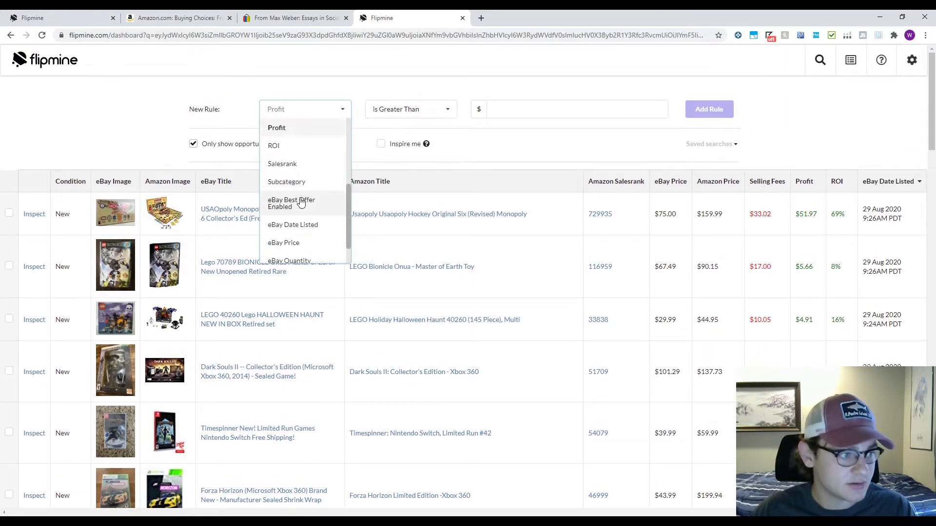
pyautogui.scroll(-1, 300, 203)
pyautogui.scroll(3, 305, 246)
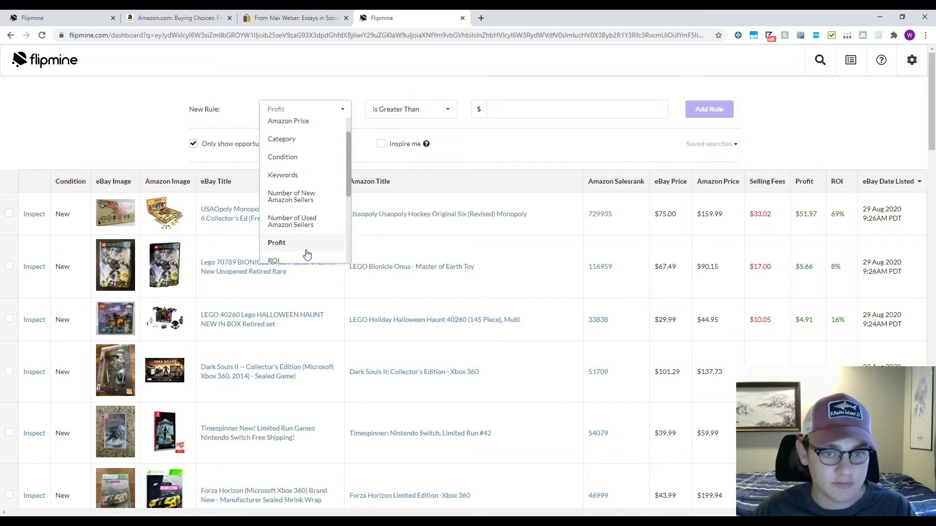
pyautogui.scroll(1, 306, 252)
pyautogui.click(169, 137)
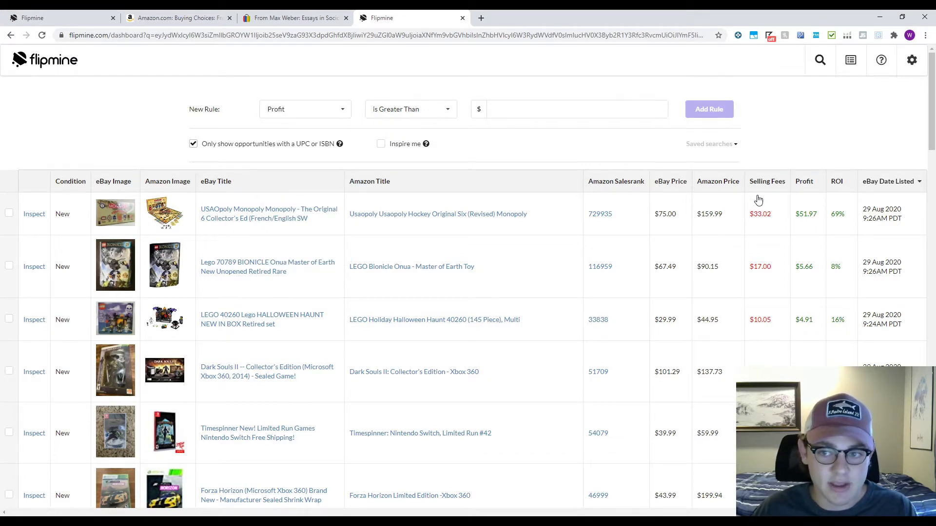
pyautogui.click(340, 113)
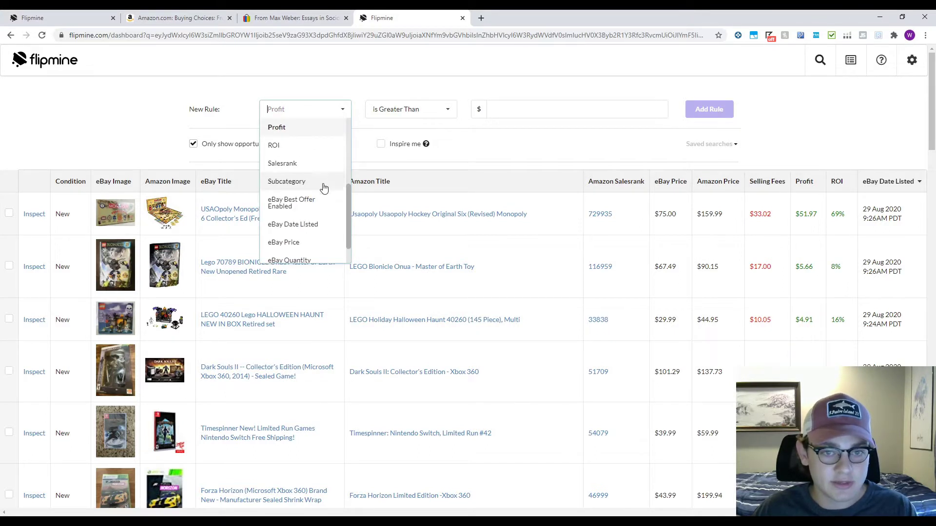
pyautogui.scroll(-2, 316, 193)
pyautogui.scroll(5, 315, 216)
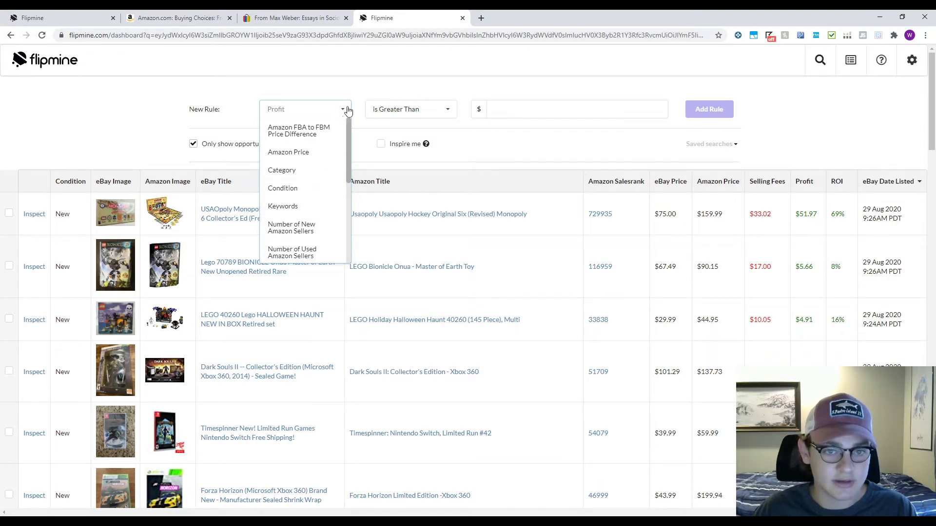
pyautogui.scroll(-4, 297, 200)
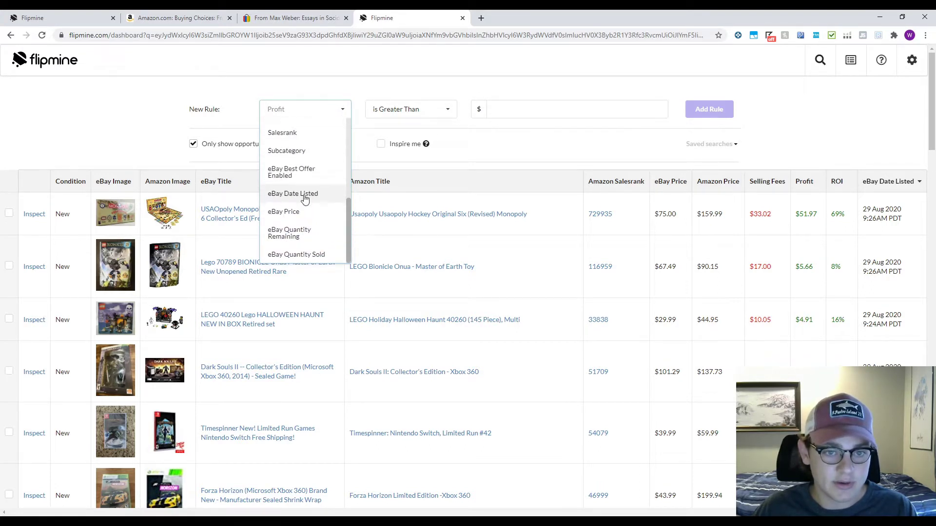
pyautogui.scroll(5, 307, 210)
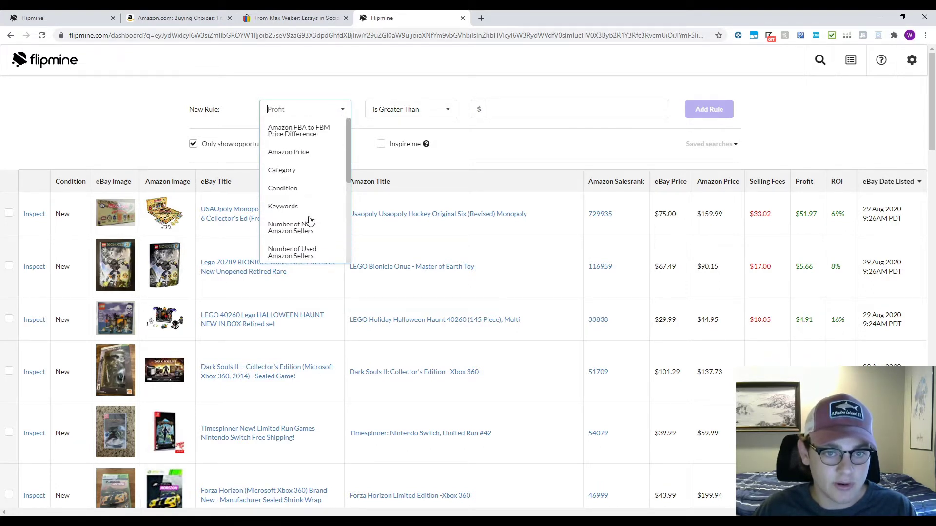
# Step: Build the rule Amazon FBA to FBM Price Difference is Less Than $20
pyautogui.click(292, 134)
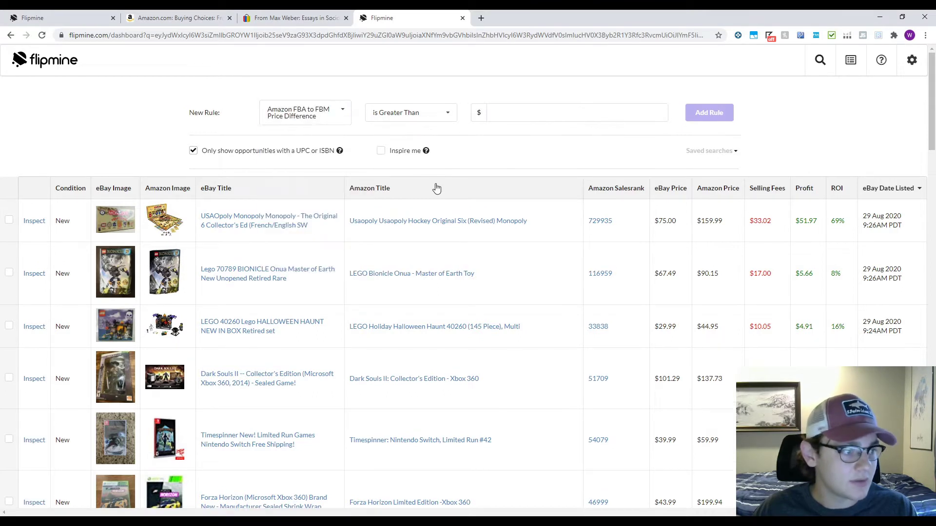
pyautogui.click(446, 117)
pyautogui.click(393, 151)
pyautogui.click(527, 116)
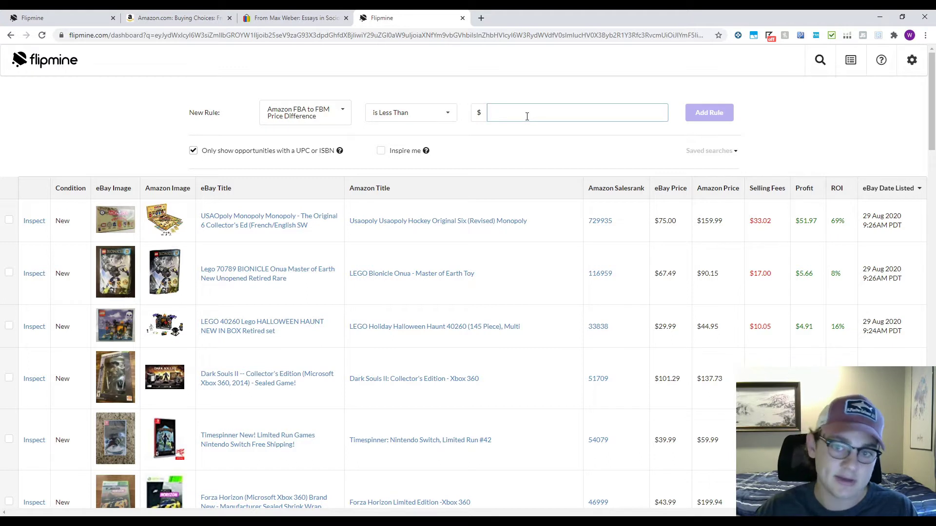
pyautogui.write('20')
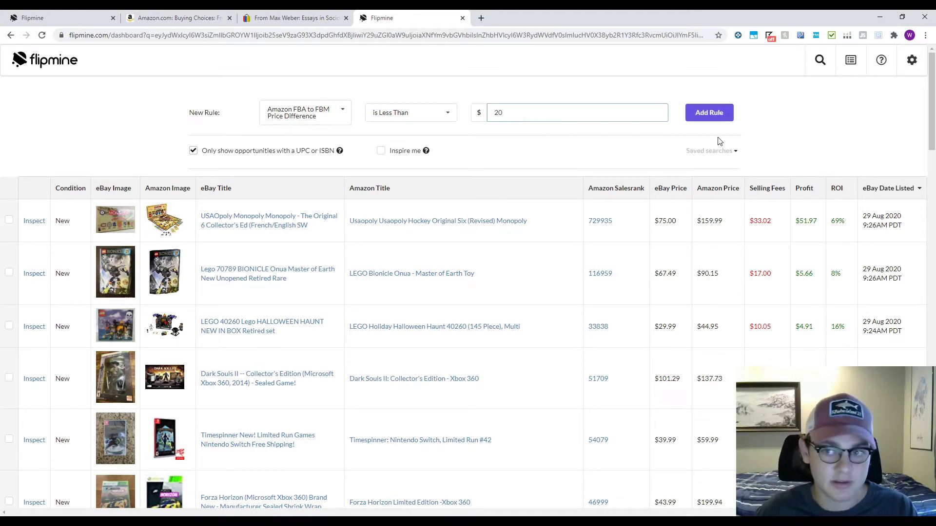
# Step: Add the price-difference rule, then add an Amazon Price is Greater Than $25 rule
pyautogui.click(709, 113)
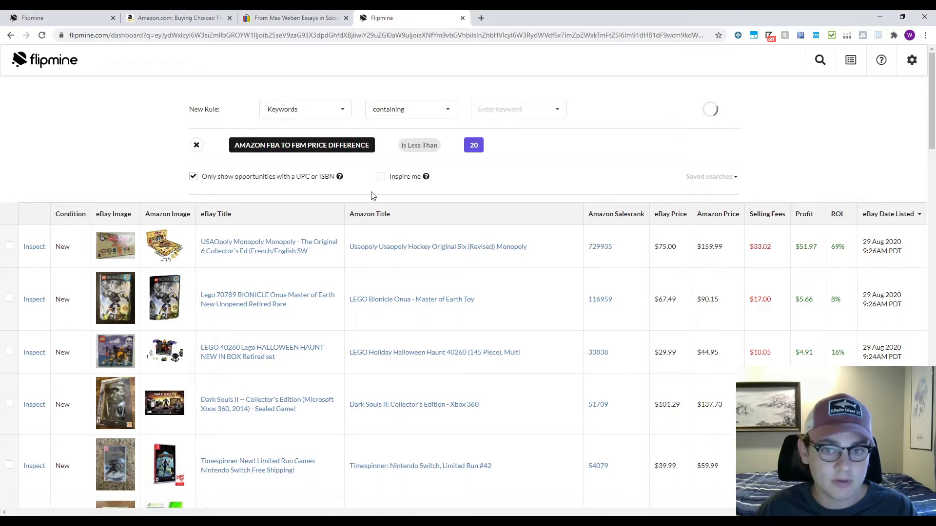
pyautogui.click(338, 110)
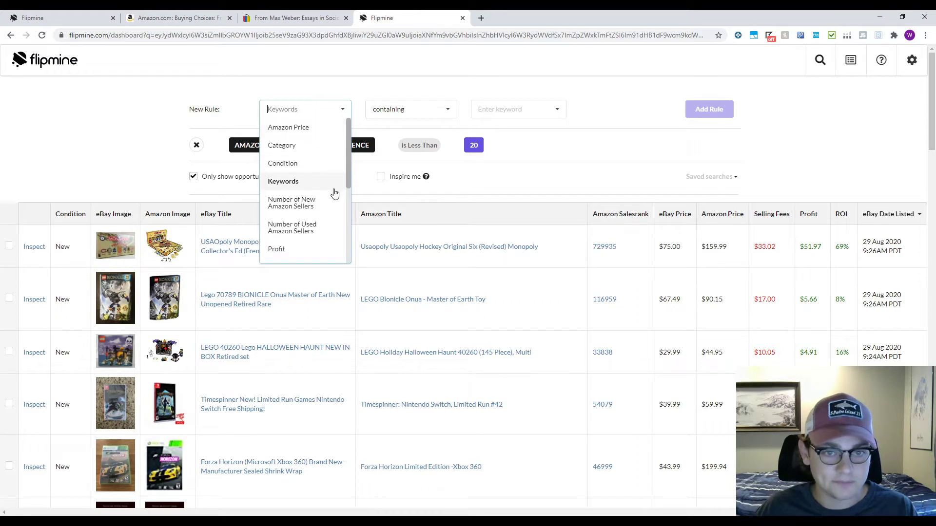
pyautogui.click(324, 131)
pyautogui.click(515, 118)
pyautogui.write('25')
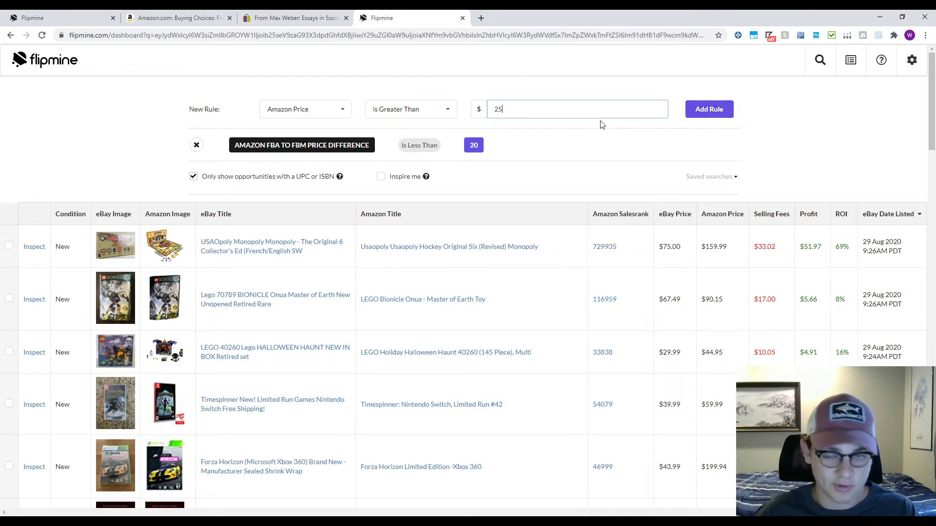
pyautogui.click(711, 114)
pyautogui.click(323, 112)
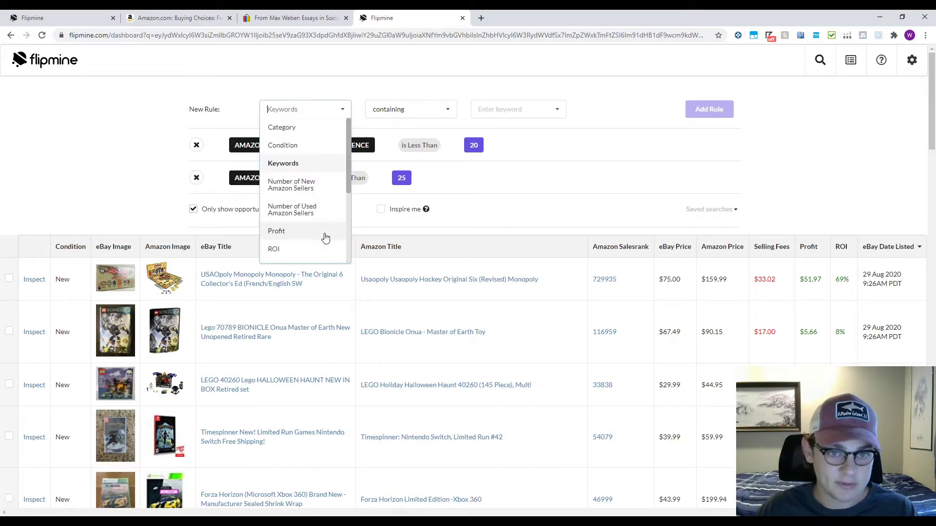
# Step: Start a Category rule and pick Books from the category list
pyautogui.click(311, 135)
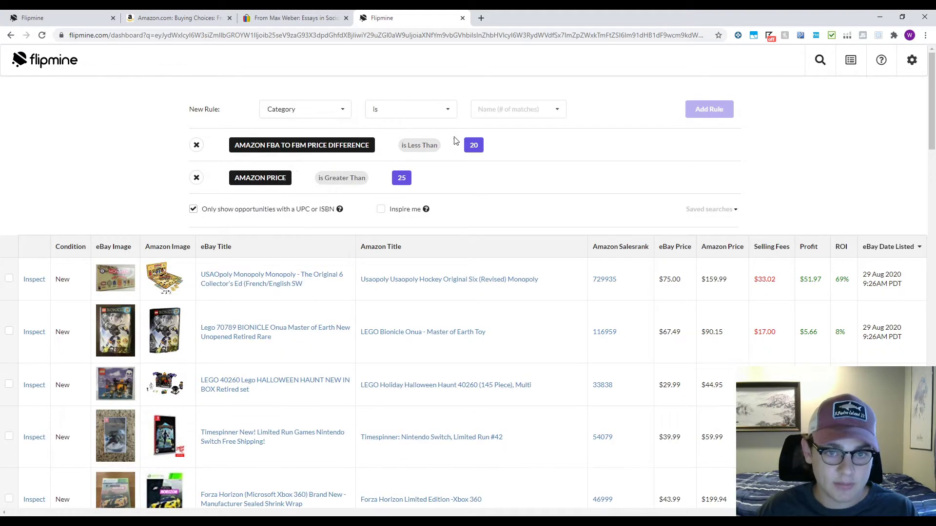
pyautogui.click(493, 110)
pyautogui.scroll(-1, 521, 207)
pyautogui.scroll(-10, 519, 209)
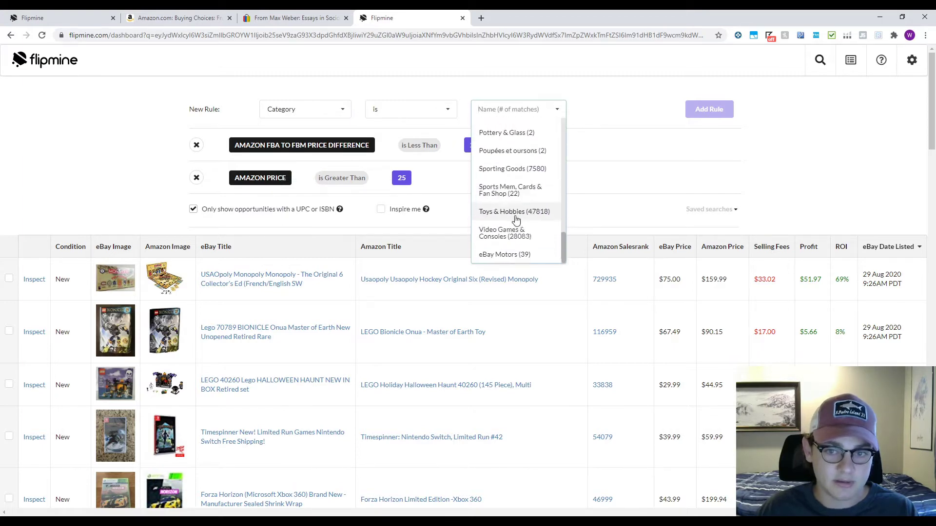
pyautogui.scroll(3, 599, 199)
pyautogui.scroll(1, 517, 239)
pyautogui.scroll(-1, 516, 240)
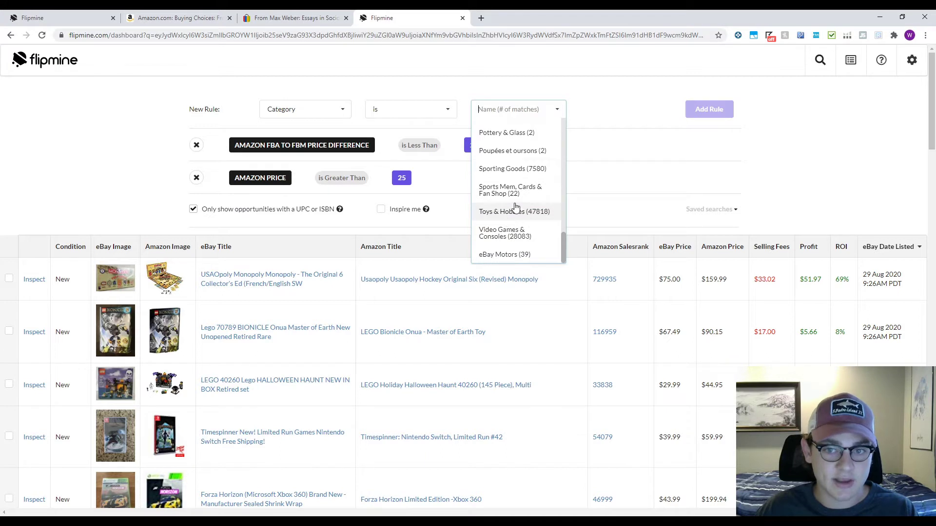
pyautogui.scroll(3, 507, 185)
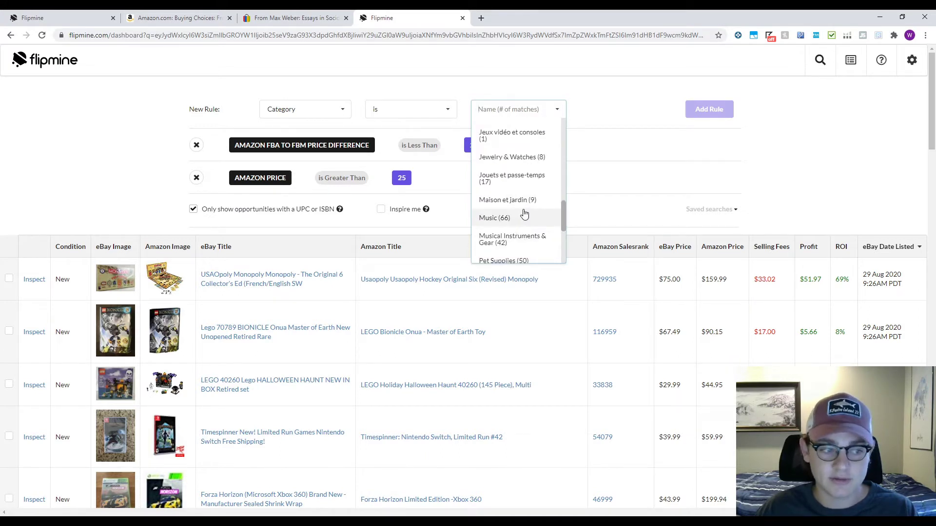
pyautogui.scroll(-1, 522, 210)
pyautogui.scroll(-3, 523, 222)
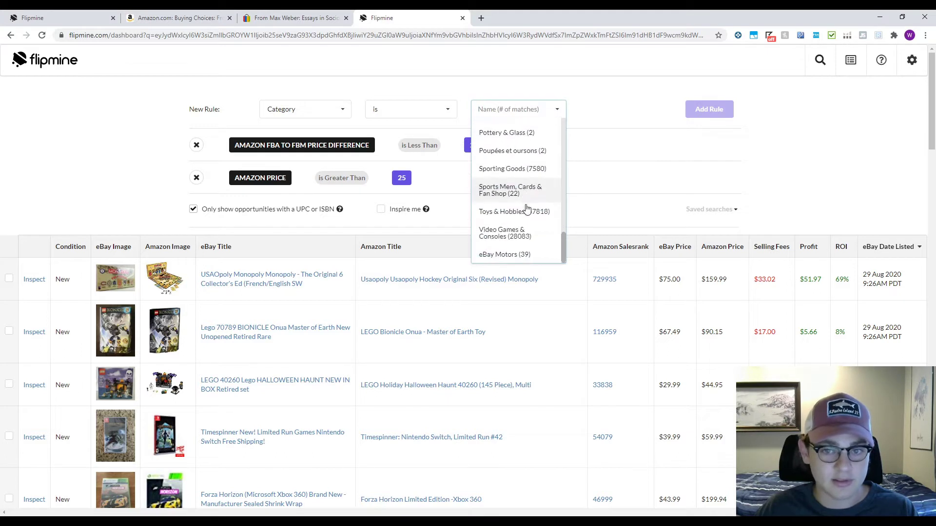
pyautogui.scroll(8, 509, 190)
pyautogui.scroll(2, 510, 194)
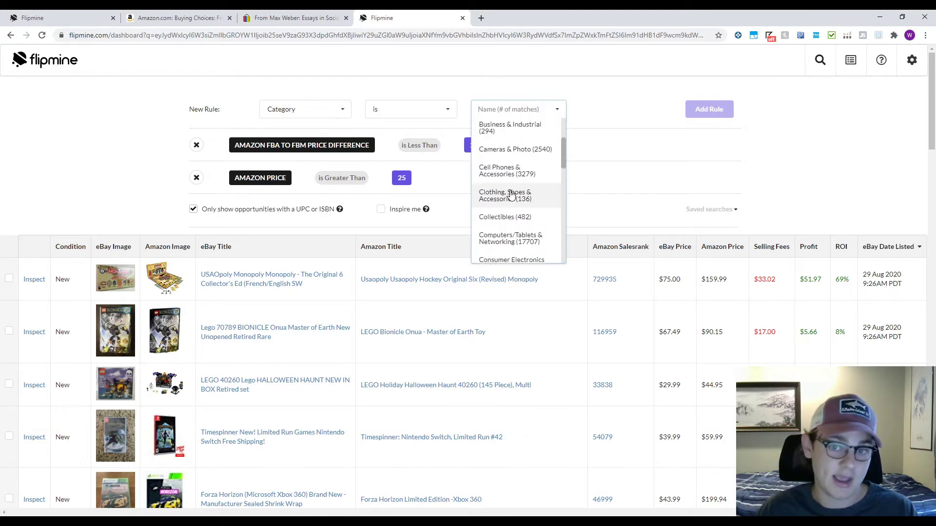
pyautogui.scroll(3, 511, 194)
pyautogui.scroll(-2, 509, 194)
pyautogui.scroll(1, 511, 193)
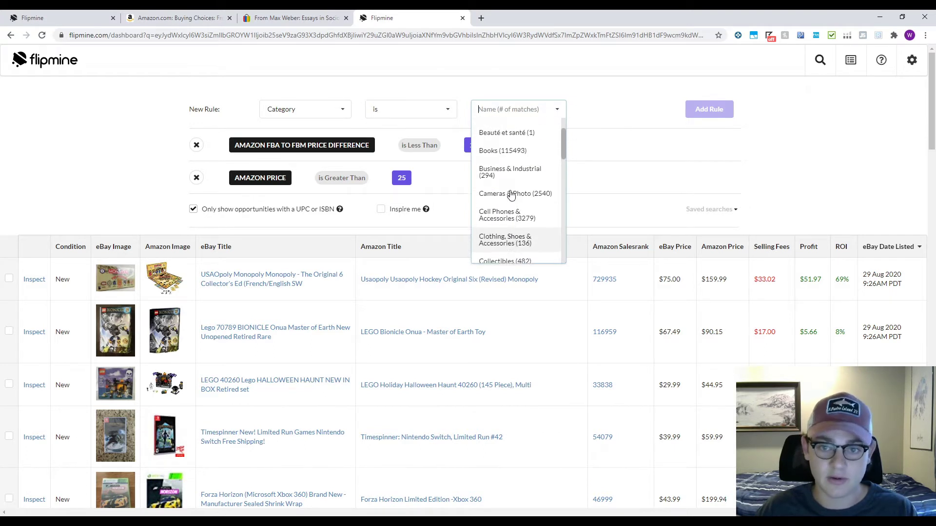
pyautogui.click(514, 152)
# Step: Add the Category is Books rule, then a Condition is Used rule
pyautogui.click(709, 110)
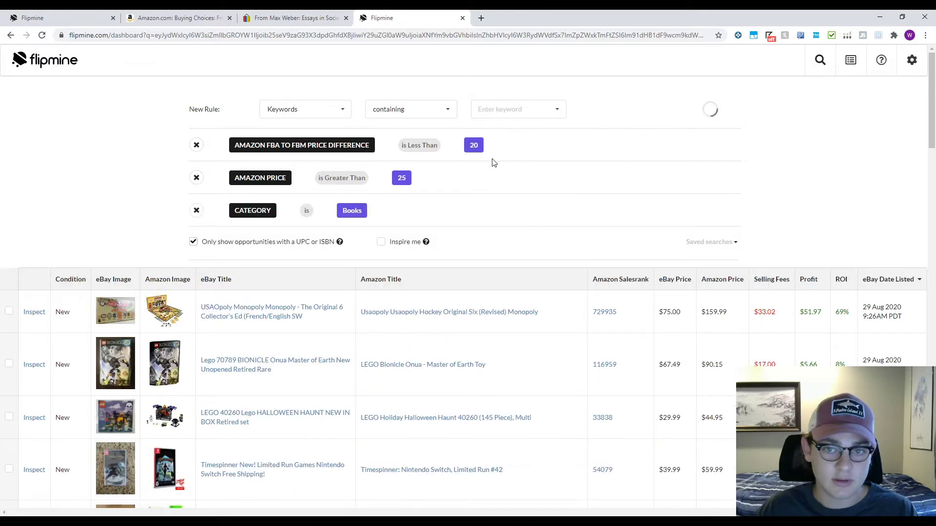
pyautogui.click(334, 111)
pyautogui.click(288, 126)
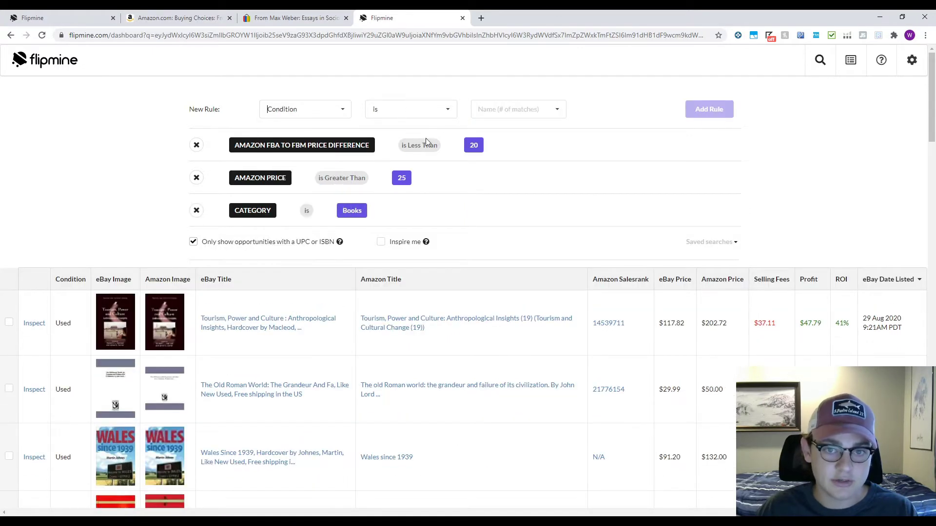
pyautogui.click(499, 114)
pyautogui.click(502, 146)
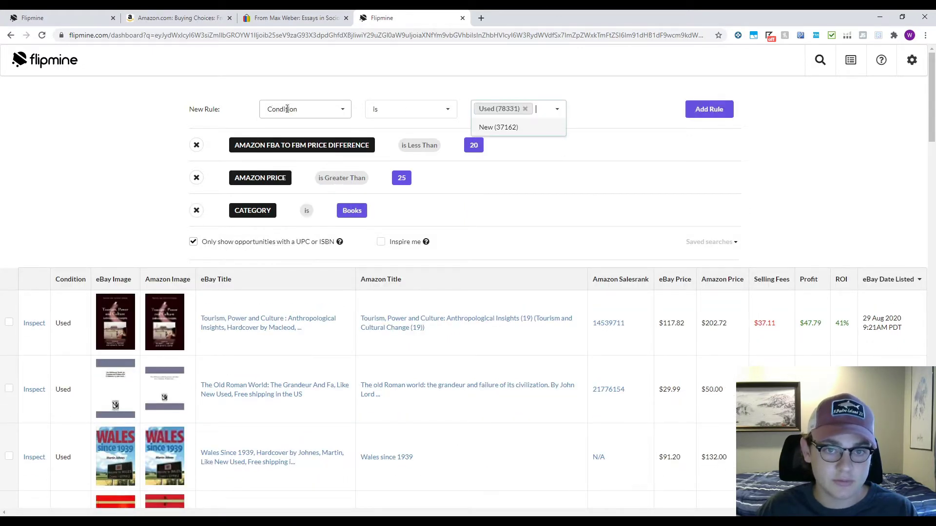
pyautogui.click(710, 113)
# Step: Add a rule requiring more than 2 new Amazon sellers
pyautogui.click(321, 115)
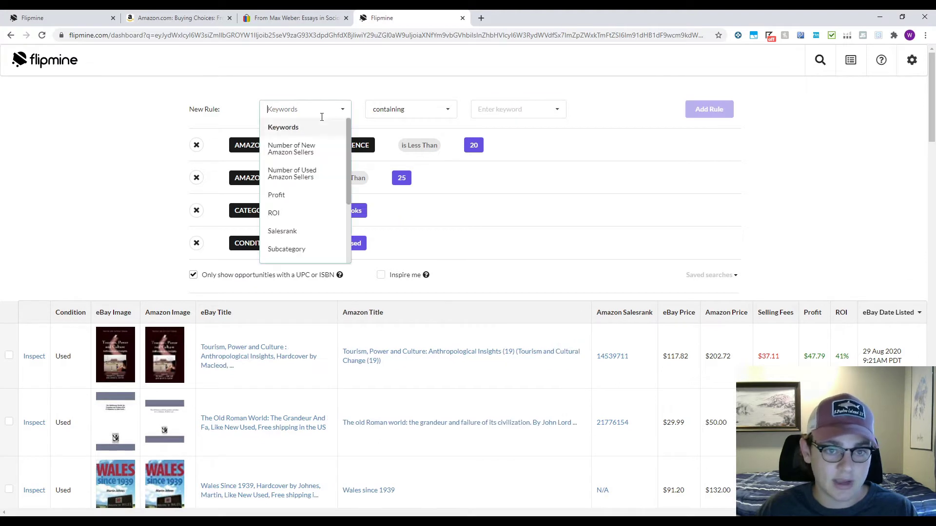
pyautogui.click(318, 151)
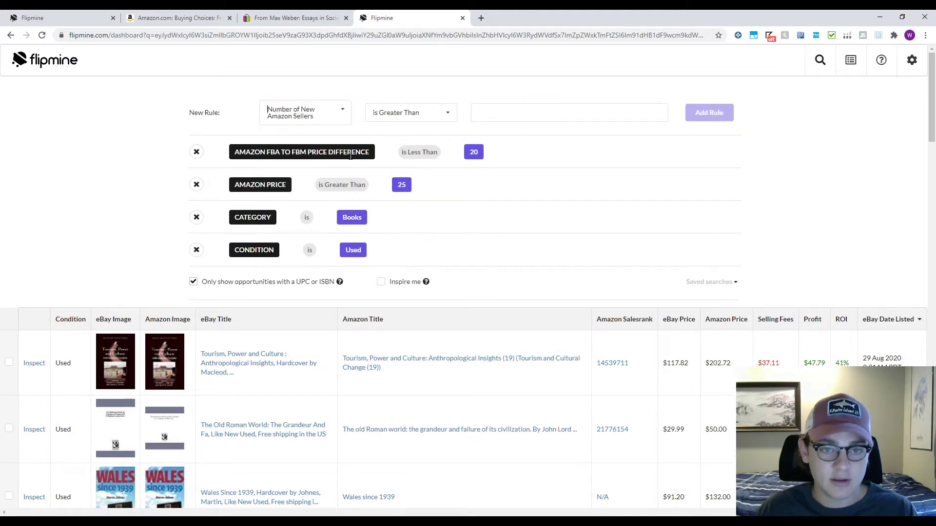
pyautogui.click(479, 116)
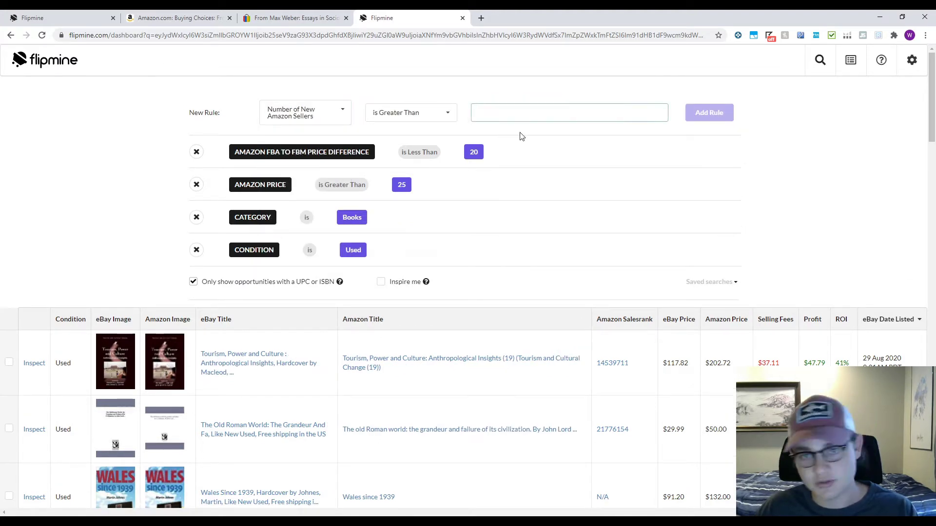
pyautogui.write('2')
pyautogui.click(704, 117)
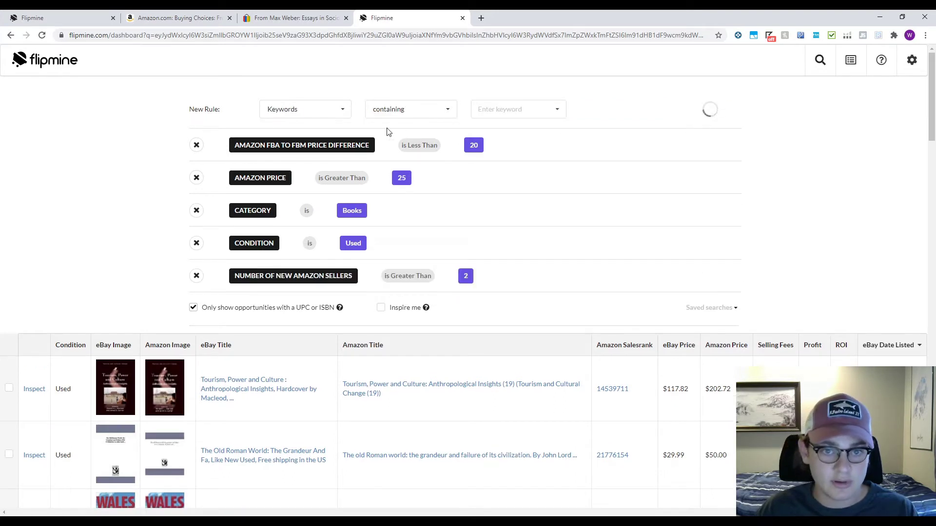
# Step: Add a rule requiring more than 10 used Amazon sellers
pyautogui.click(347, 112)
pyautogui.click(307, 162)
pyautogui.click(503, 121)
pyautogui.write('10')
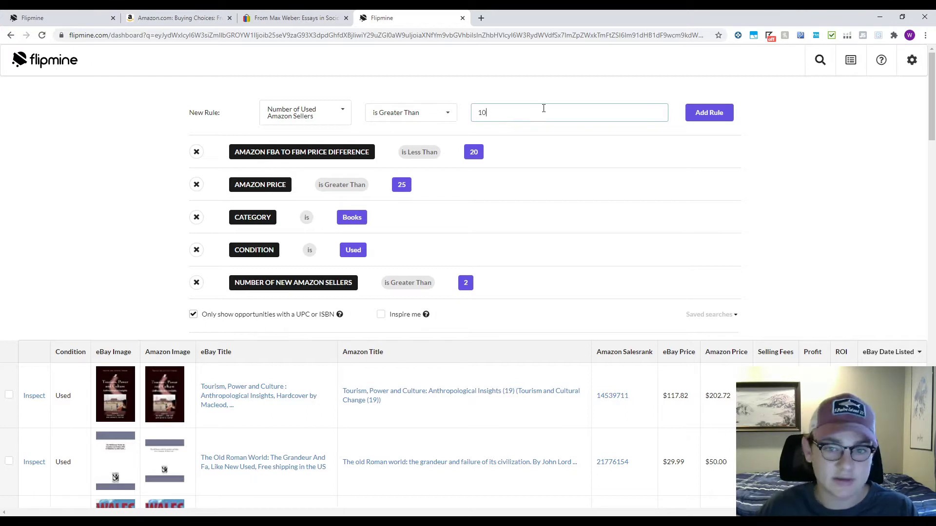
pyautogui.click(699, 122)
# Step: Add a rule ROI is Greater Than 50
pyautogui.click(293, 105)
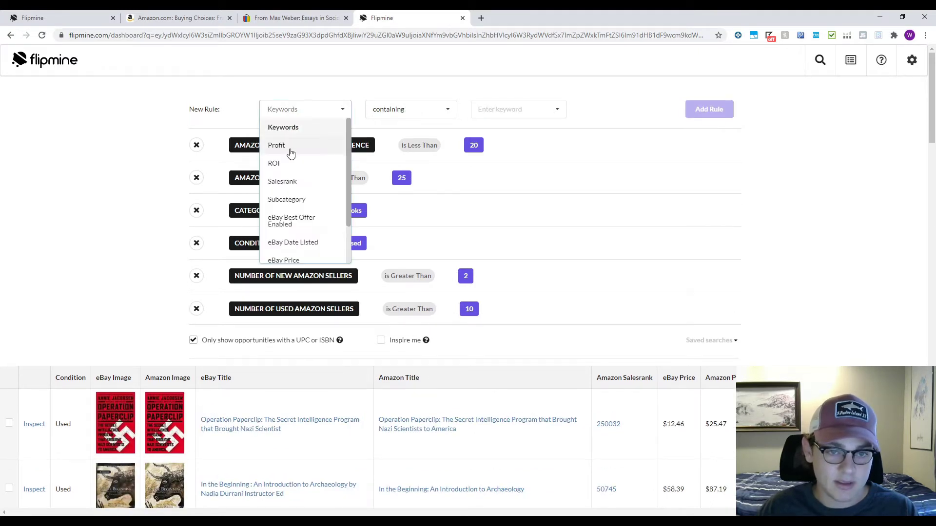
pyautogui.click(276, 165)
pyautogui.click(487, 117)
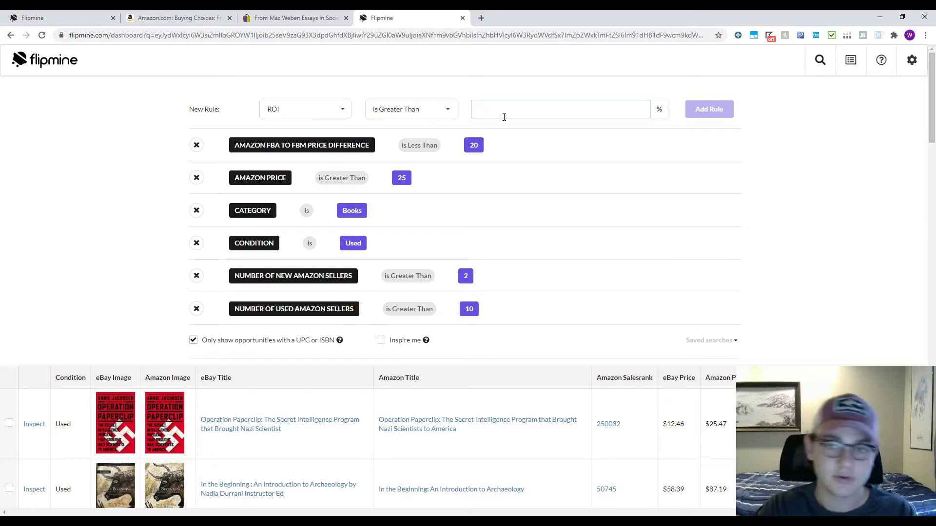
pyautogui.write('75')
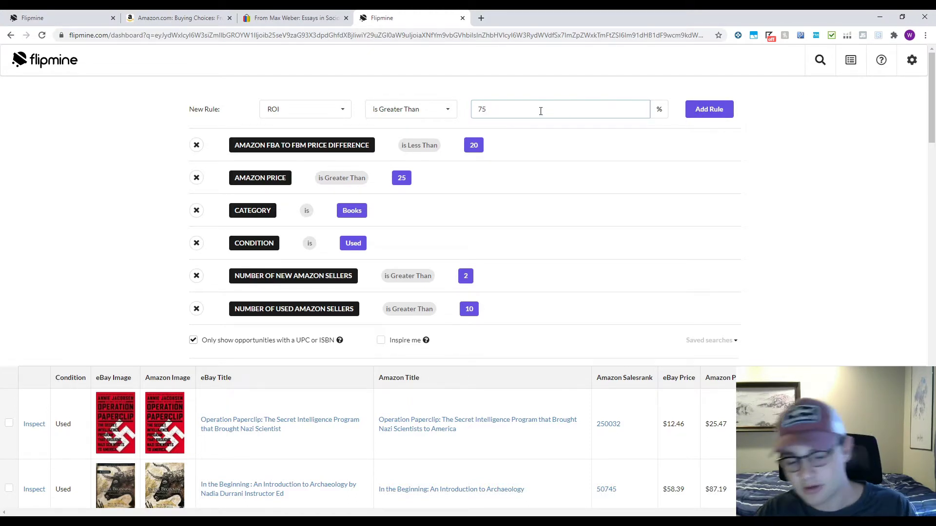
pyautogui.press('BackSpace')
pyautogui.press('BackSpace')
pyautogui.write('50')
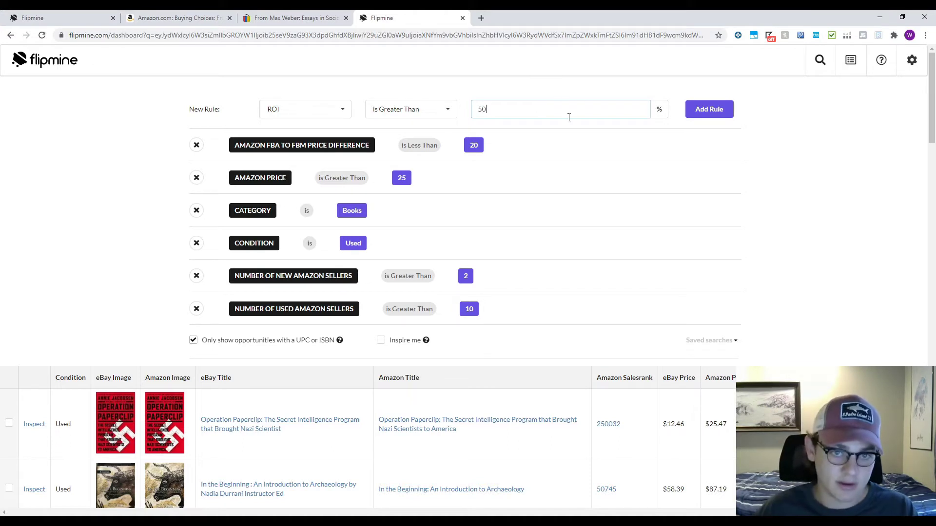
pyautogui.click(710, 116)
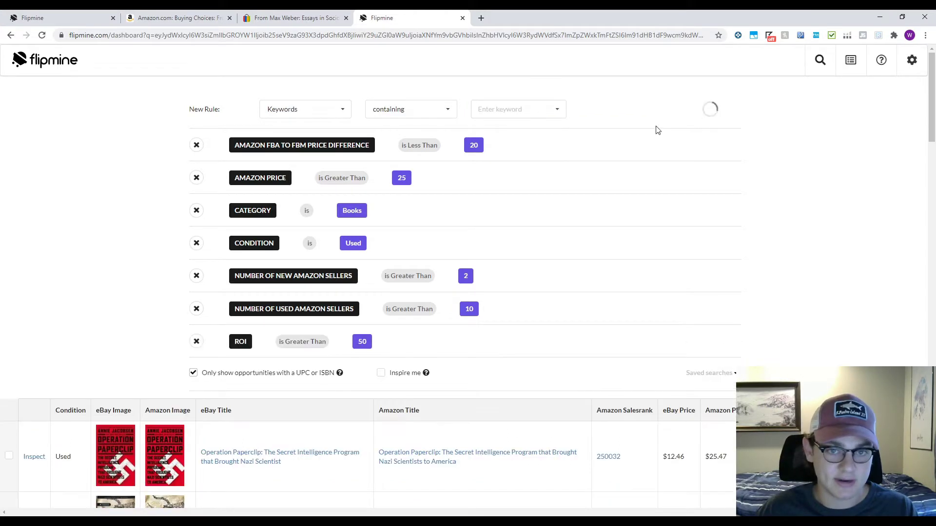
# Step: Add a rule Salesrank is Less Than 750000
pyautogui.click(318, 109)
pyautogui.click(326, 180)
pyautogui.click(429, 109)
pyautogui.click(414, 146)
pyautogui.click(515, 113)
pyautogui.write('75')
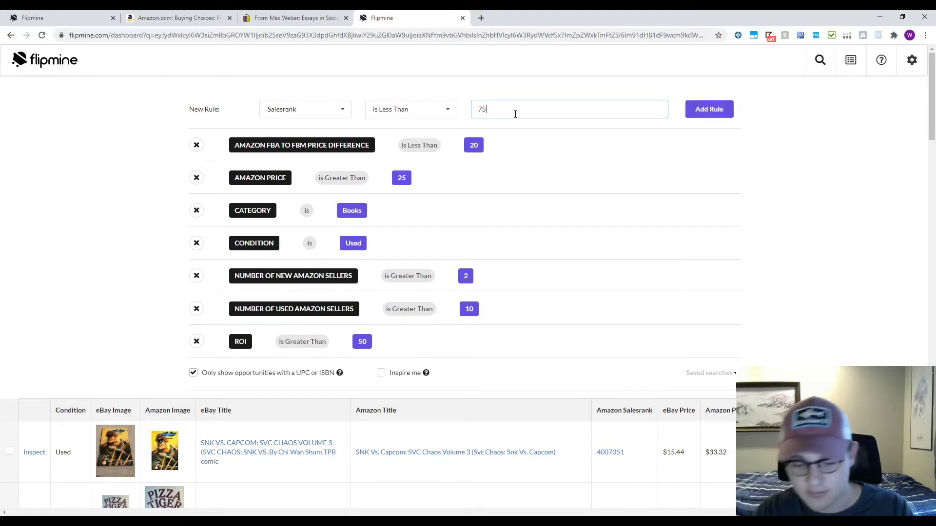
pyautogui.write('0000')
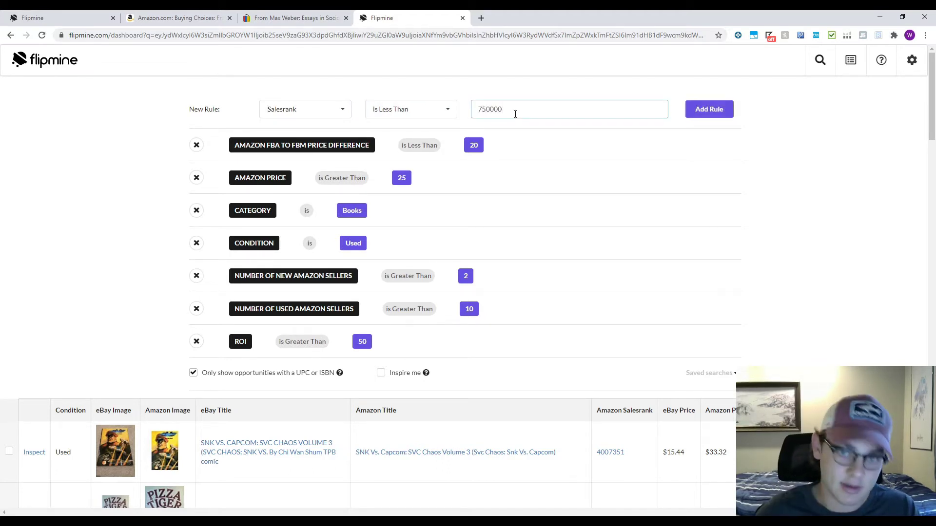
pyautogui.click(705, 109)
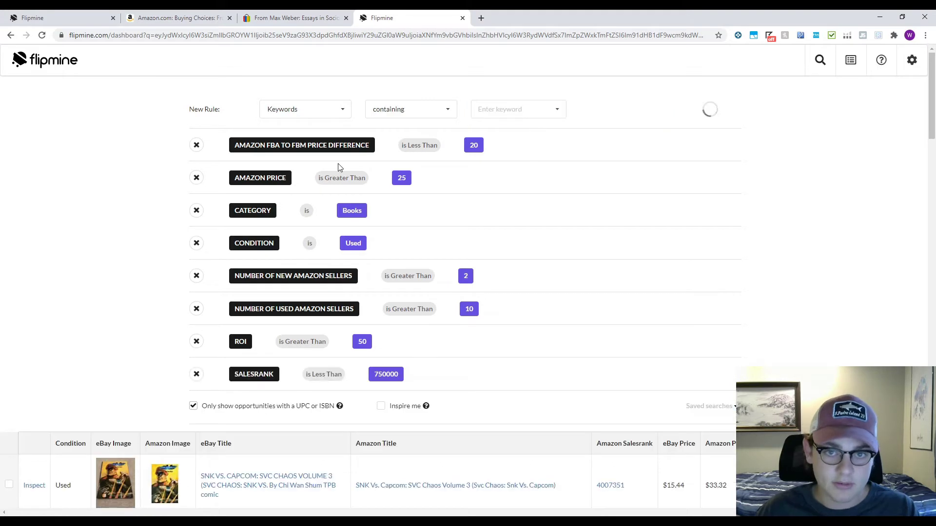
pyautogui.click(330, 112)
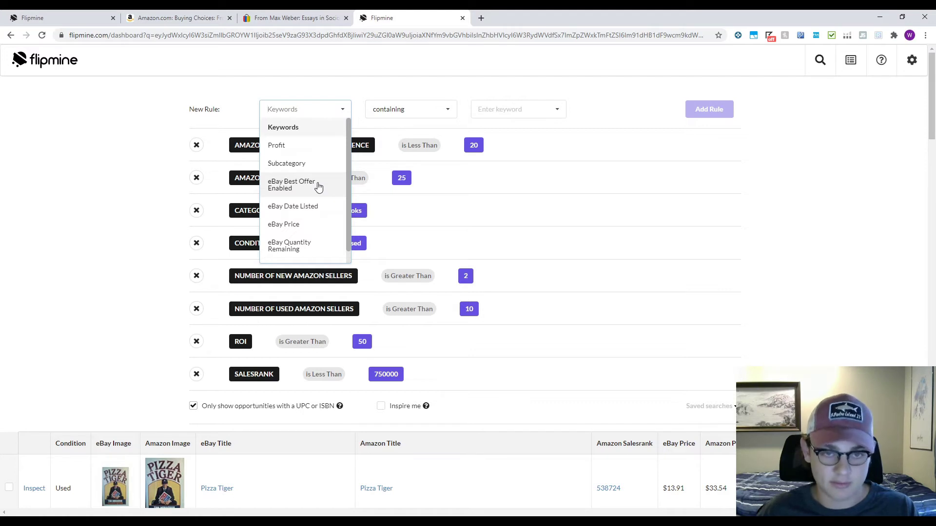
# Step: Set the rule field to Subcategory and browse options like Nonfiction (2458) and Textbooks (383)
pyautogui.scroll(-1, 304, 197)
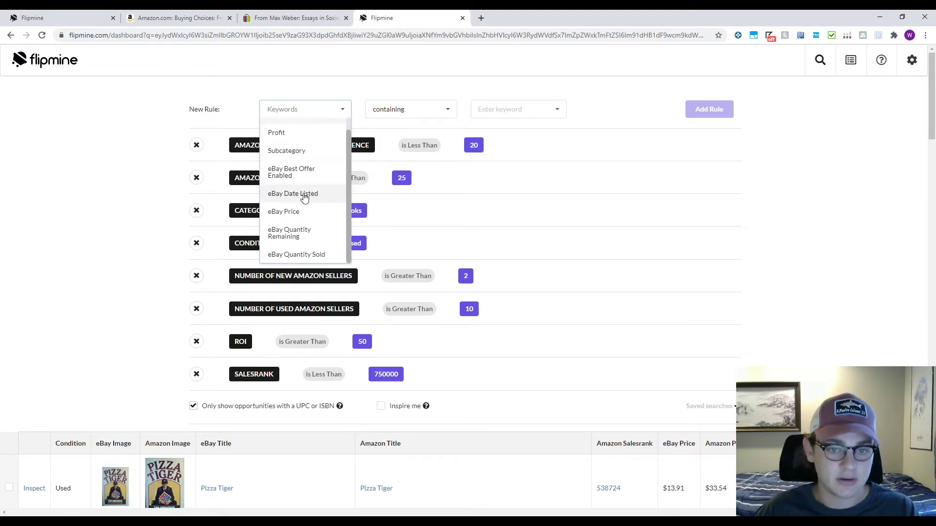
pyautogui.scroll(1, 336, 148)
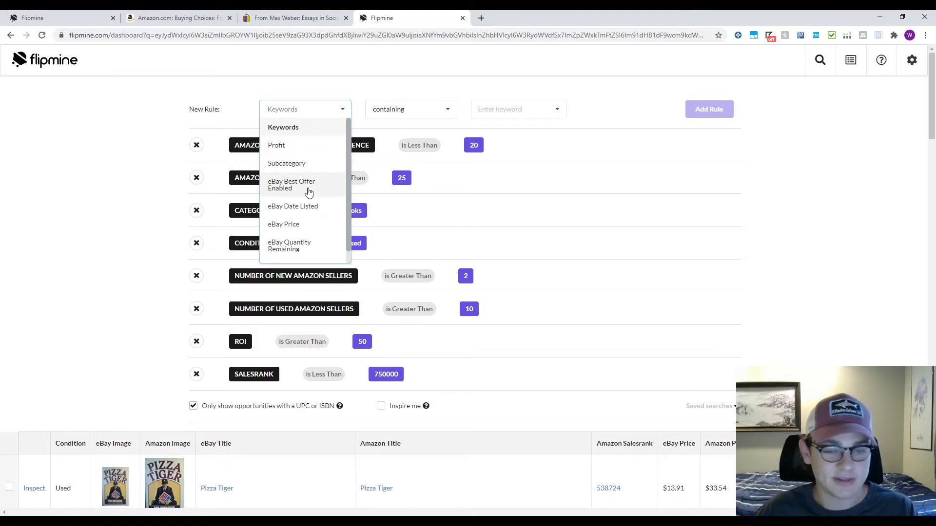
pyautogui.click(316, 163)
pyautogui.click(488, 110)
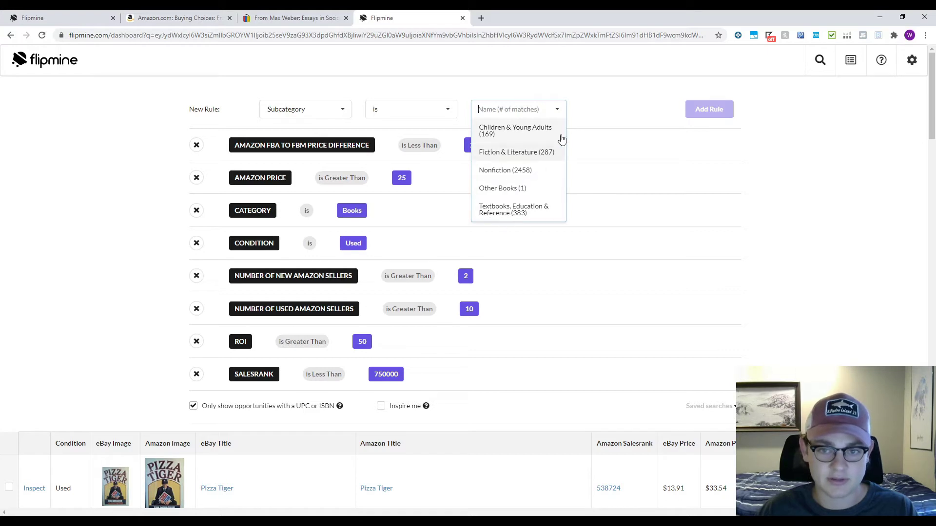
pyautogui.click(560, 87)
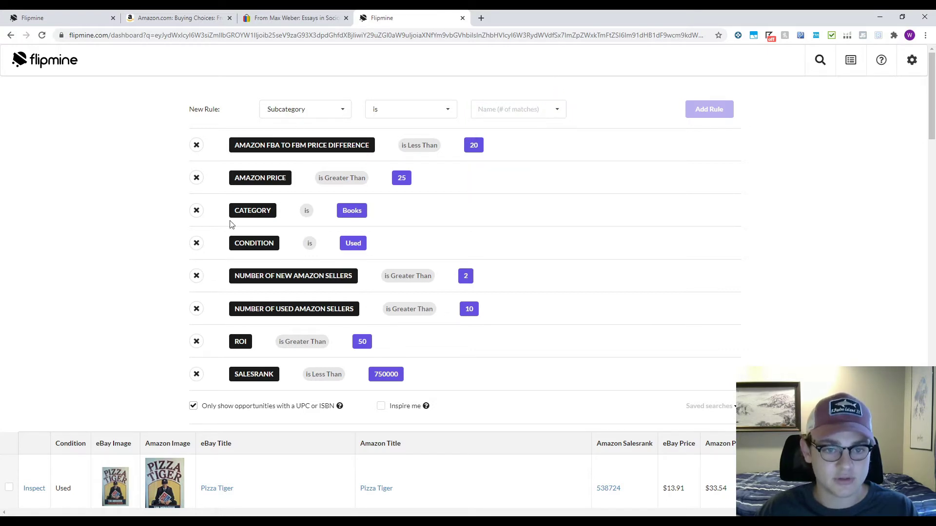
pyautogui.click(474, 106)
pyautogui.click(582, 94)
pyautogui.click(512, 109)
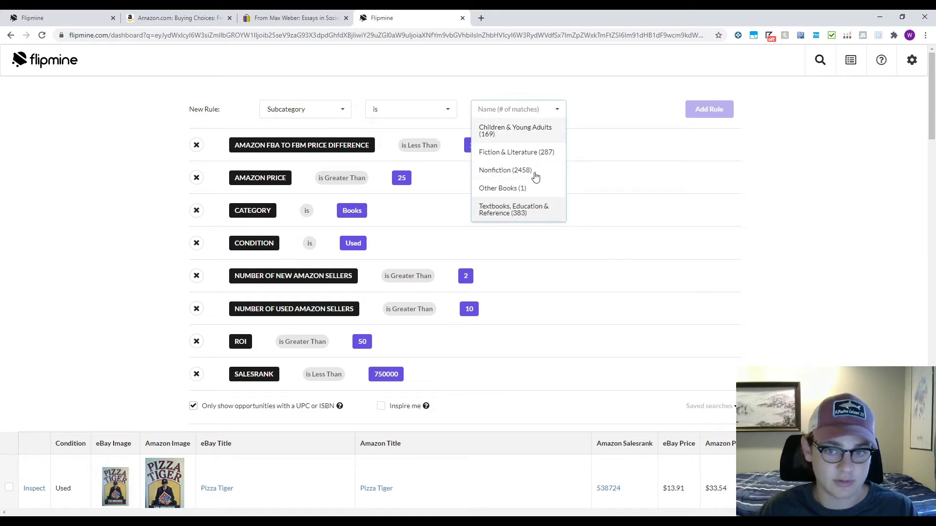
pyautogui.click(388, 132)
# Step: Review the rule field list and close it without changing anything
pyautogui.click(330, 111)
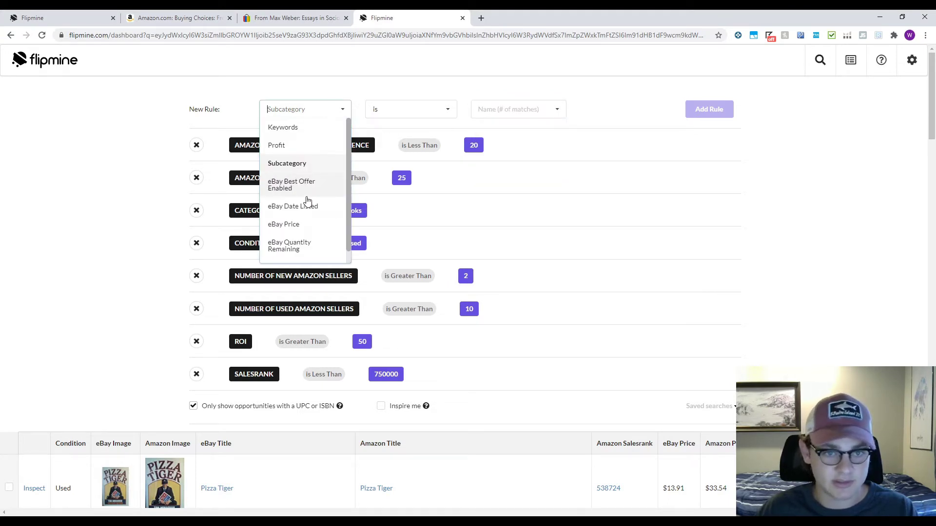
pyautogui.scroll(-3, 320, 215)
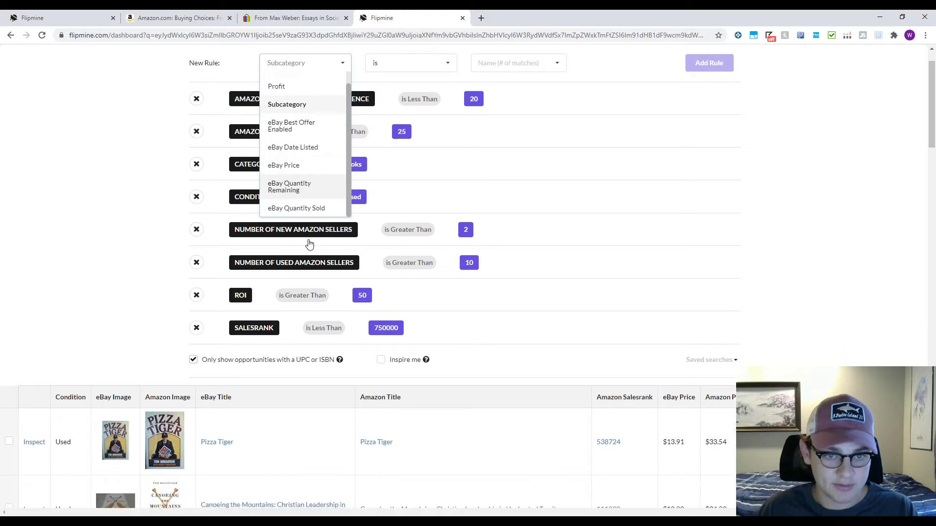
pyautogui.scroll(1, 309, 245)
pyautogui.click(353, 231)
pyautogui.scroll(-1, 298, 351)
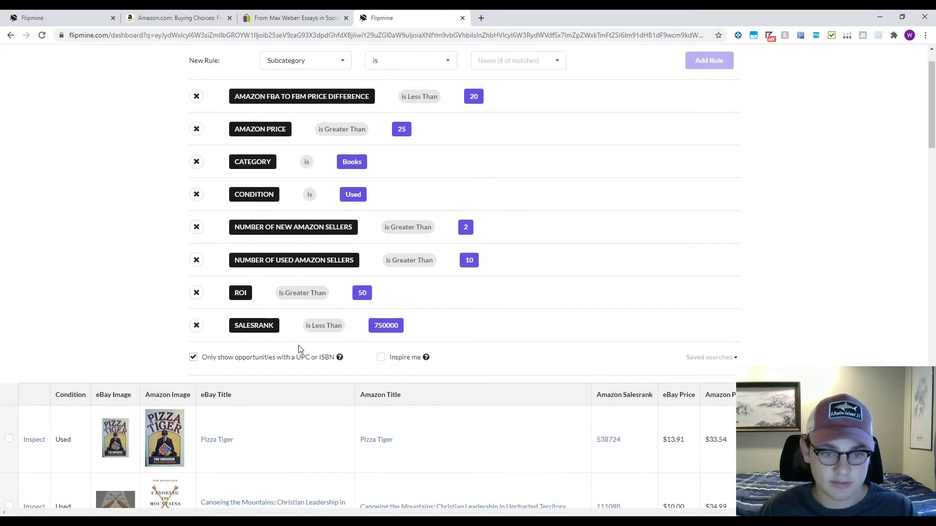
pyautogui.scroll(1, 328, 356)
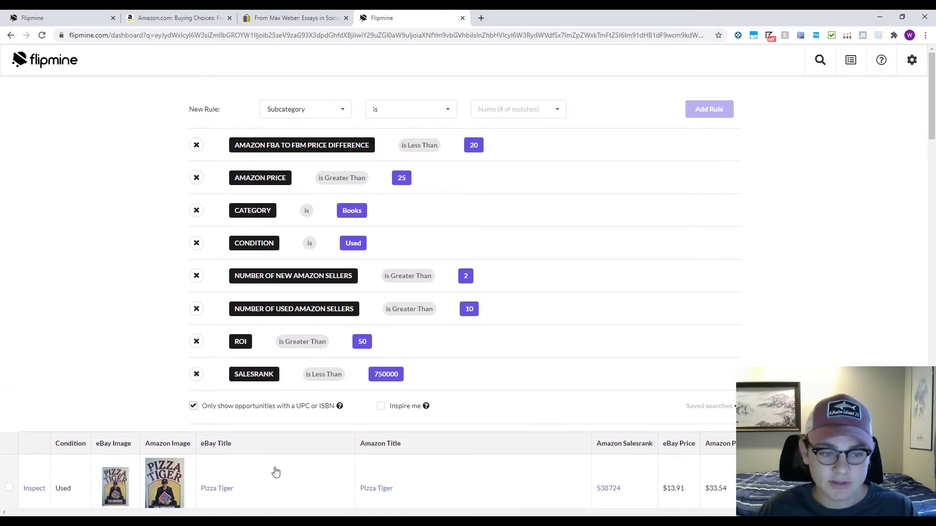
# Step: Scroll the filtered results, inspect Pizza Tiger's price history, then close its details
pyautogui.scroll(-3, 275, 472)
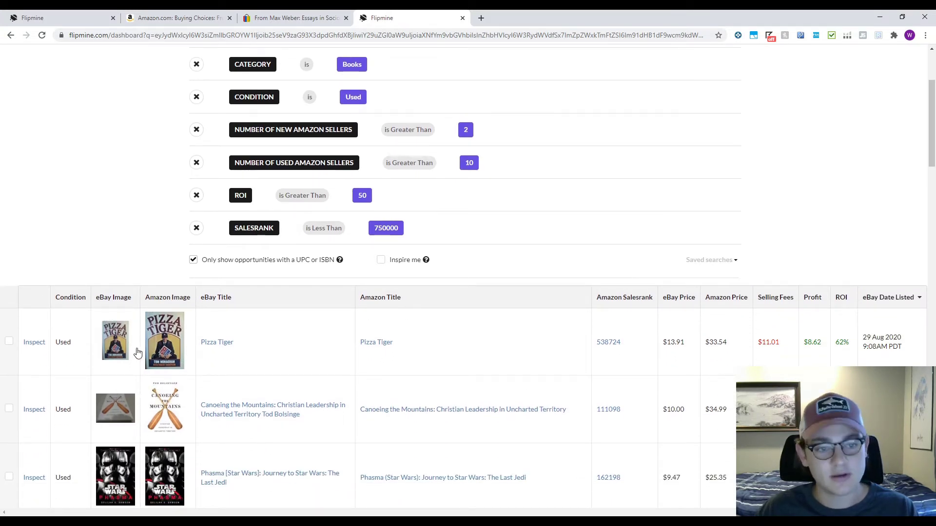
pyautogui.scroll(-8, 133, 352)
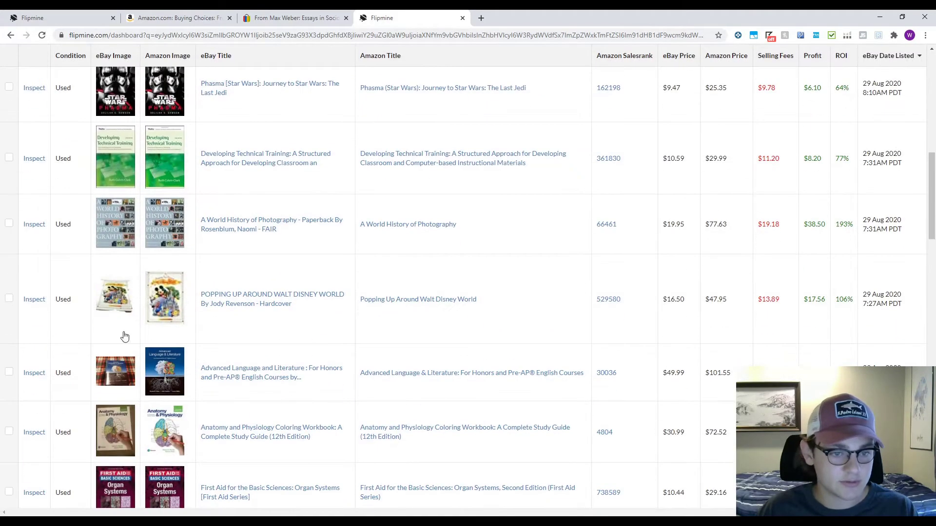
pyautogui.scroll(-5, 136, 456)
pyautogui.scroll(12, 150, 437)
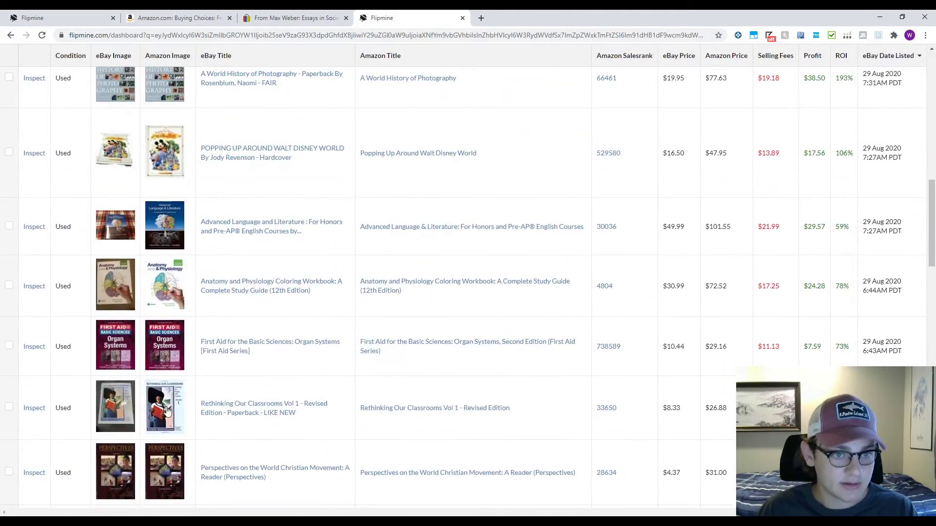
pyautogui.scroll(4, 313, 455)
pyautogui.scroll(-4, 330, 435)
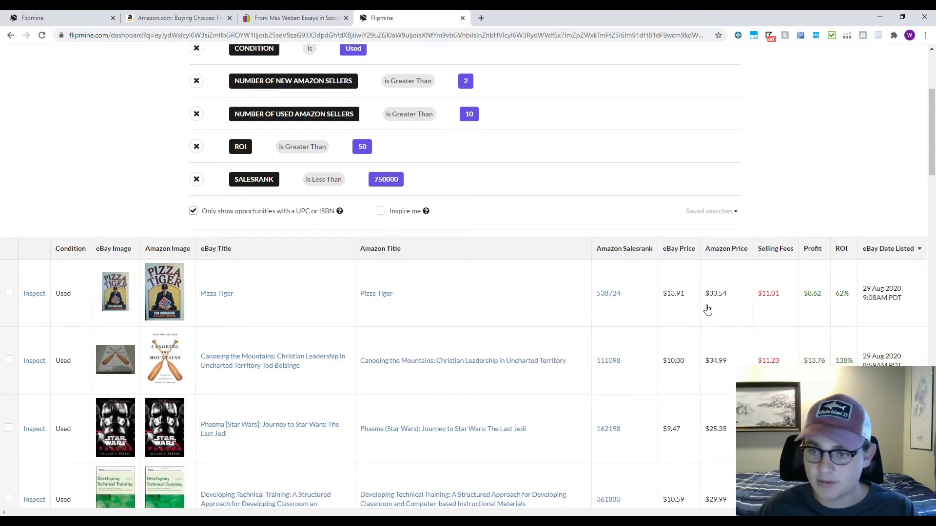
pyautogui.click(725, 294)
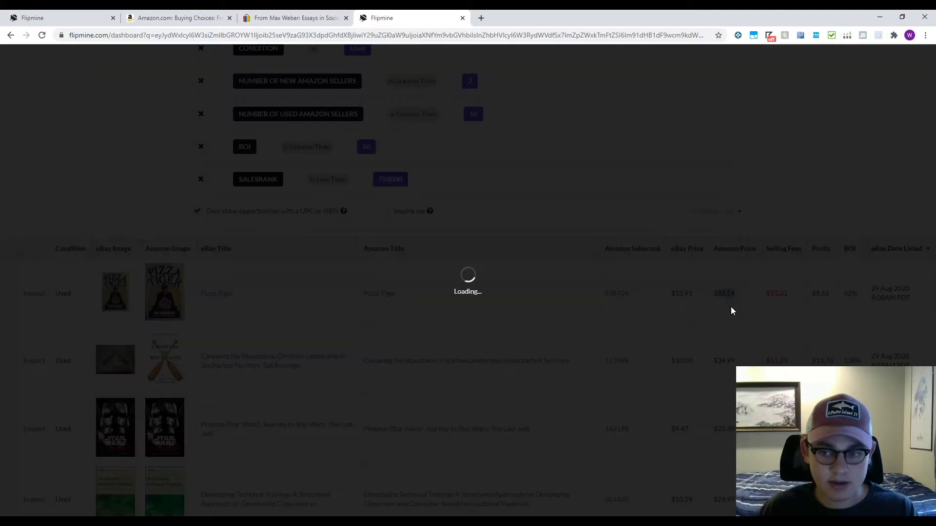
pyautogui.click(776, 151)
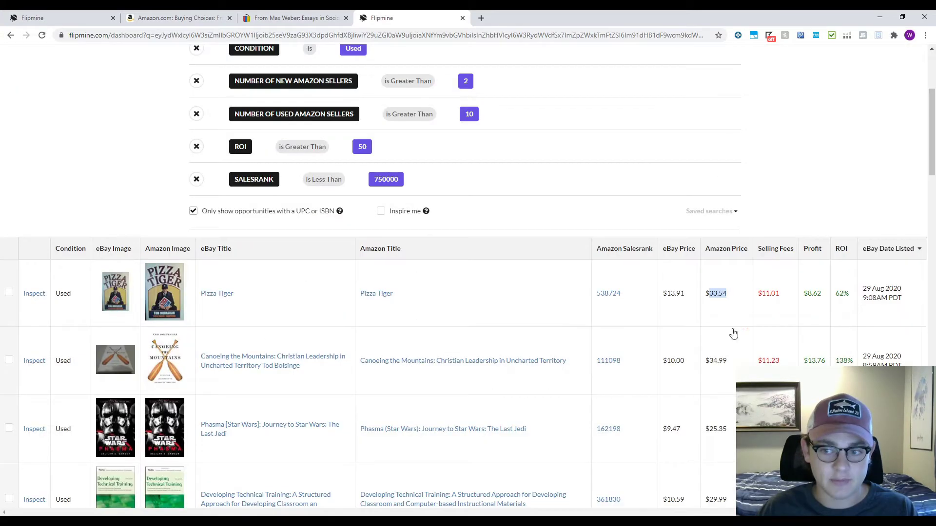
pyautogui.click(747, 189)
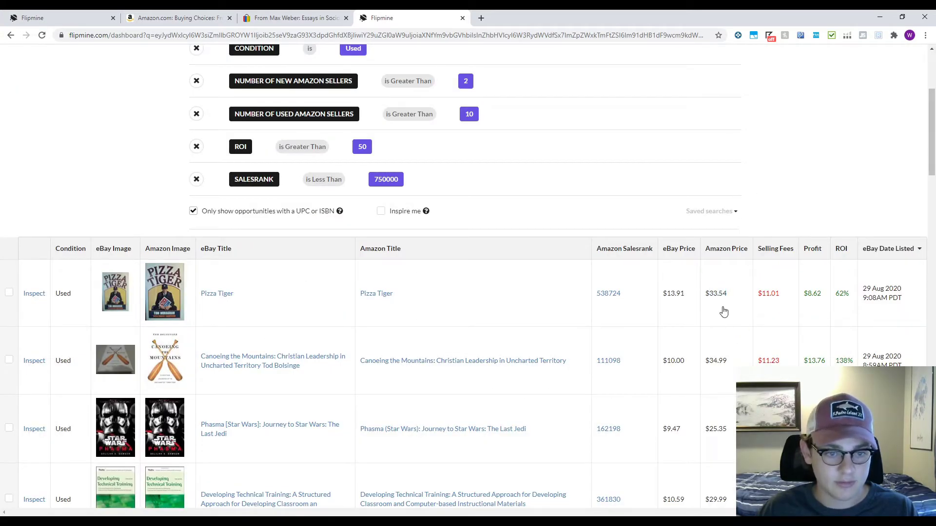
pyautogui.scroll(-1, 725, 314)
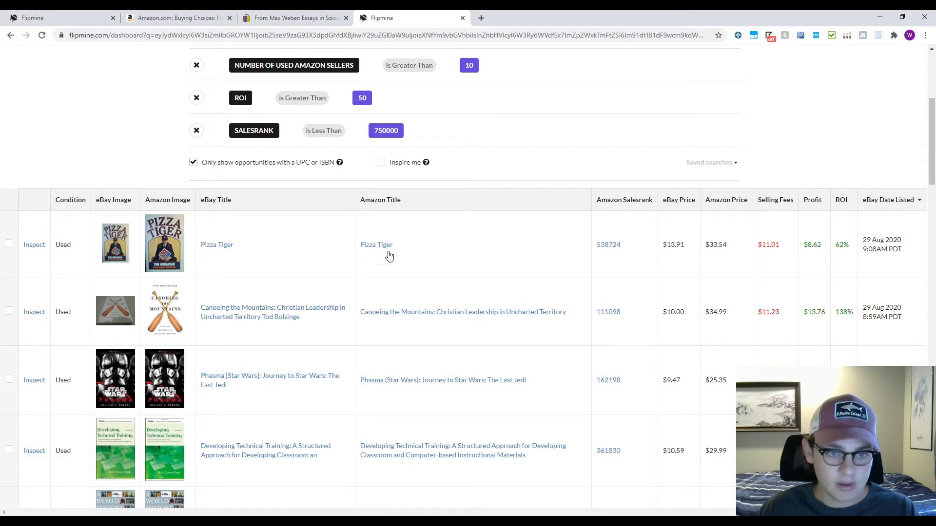
# Step: Open Pizza Tiger's details and check whether it can be sold
pyautogui.click(253, 248)
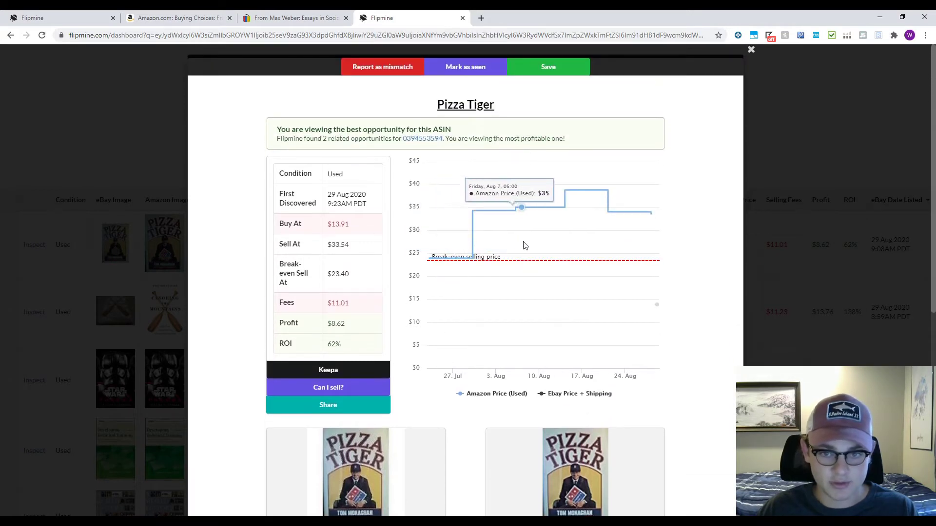
pyautogui.scroll(-2, 483, 337)
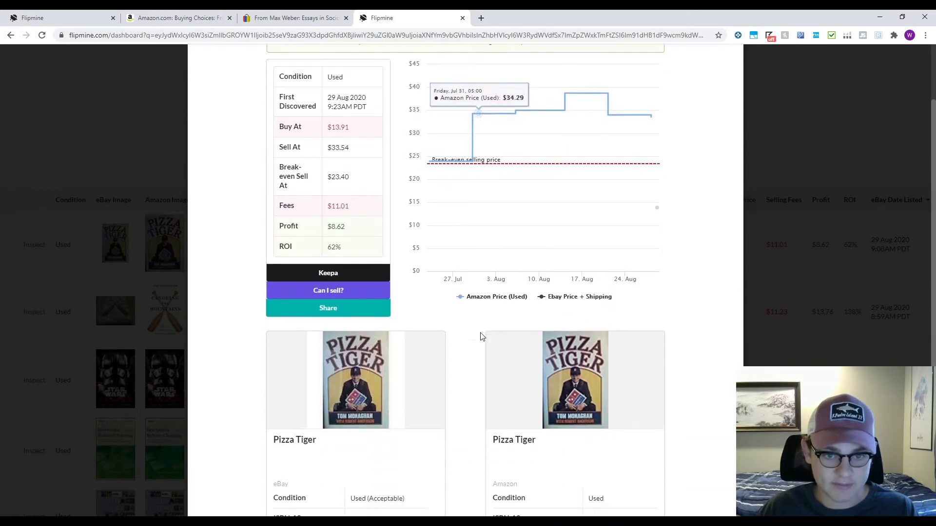
pyautogui.click(317, 295)
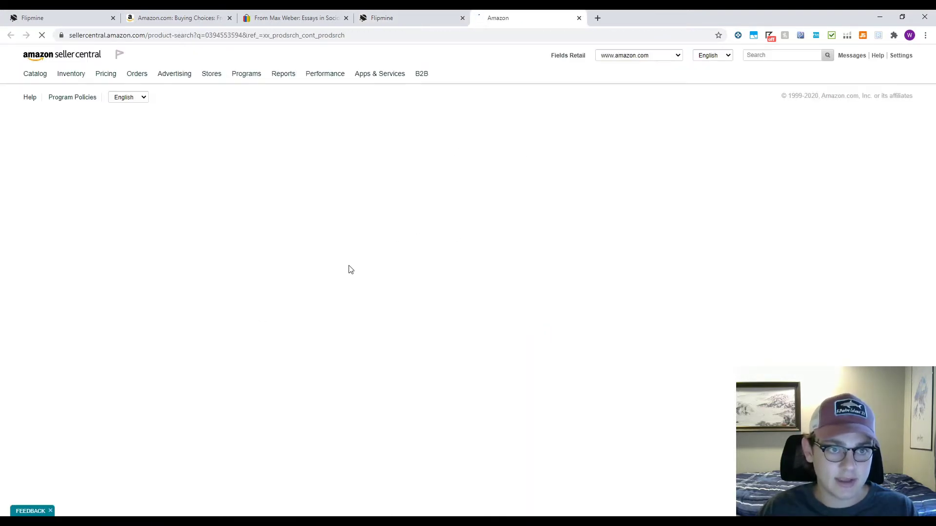
pyautogui.click(887, 190)
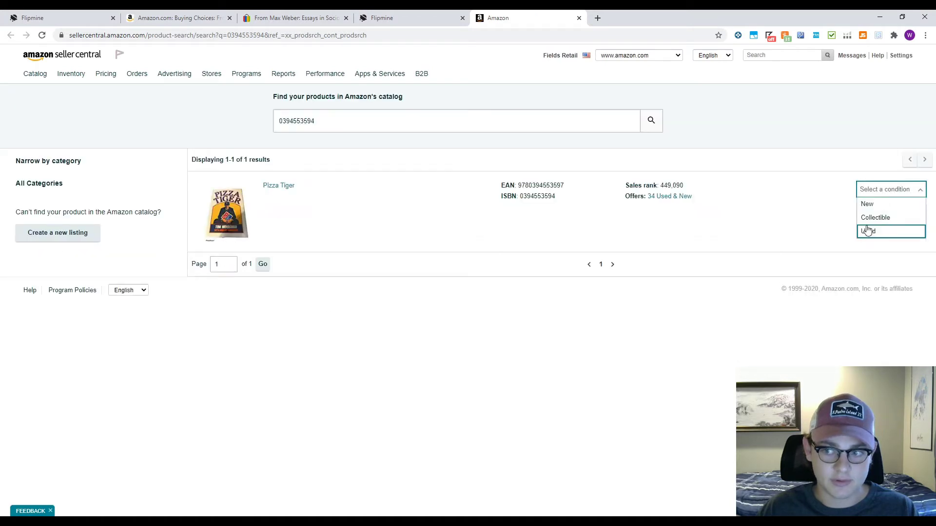
pyautogui.click(743, 218)
# Step: Open Pizza Tiger's Keepa price history in a new tab, then close its details
pyautogui.click(382, 14)
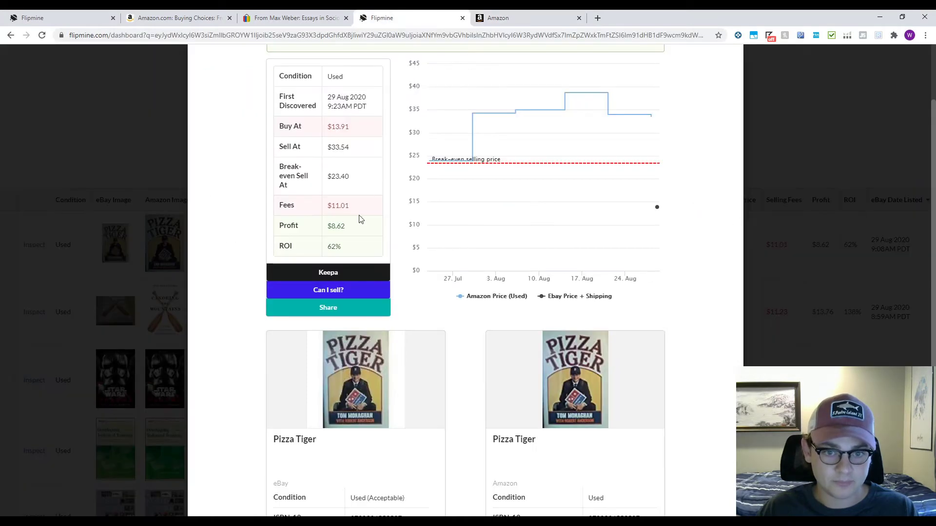
pyautogui.click(328, 272)
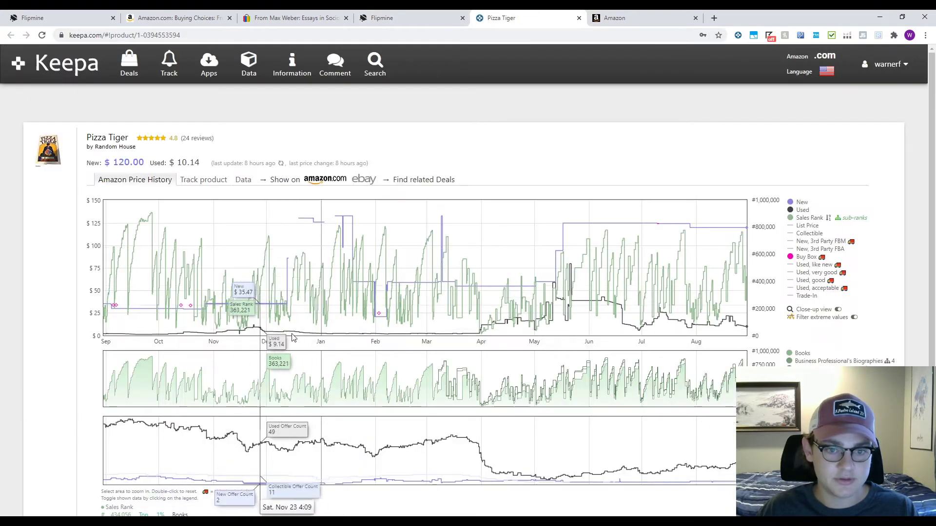
pyautogui.click(383, 18)
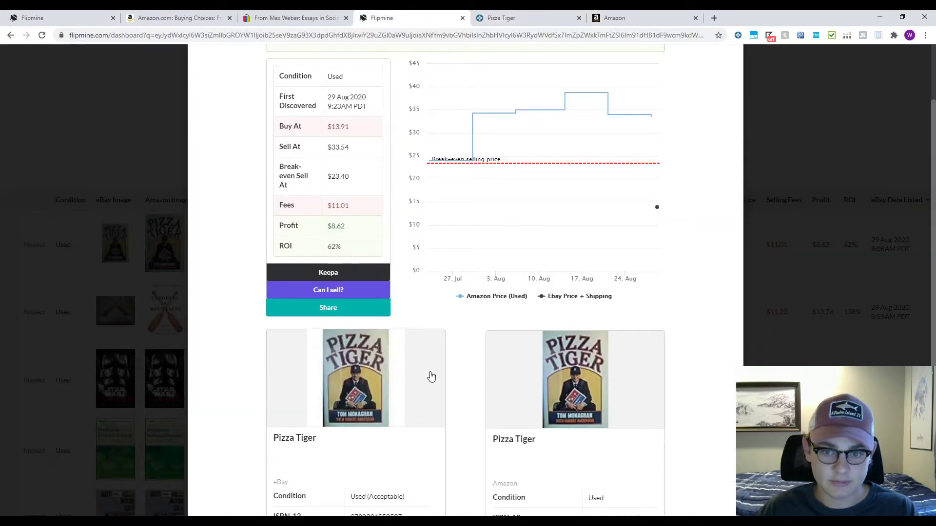
pyautogui.scroll(-4, 436, 377)
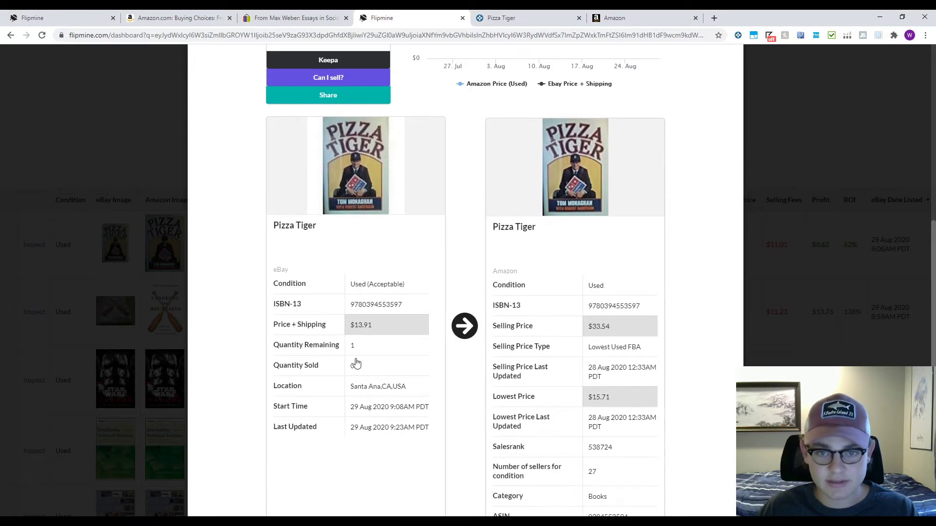
pyautogui.click(794, 311)
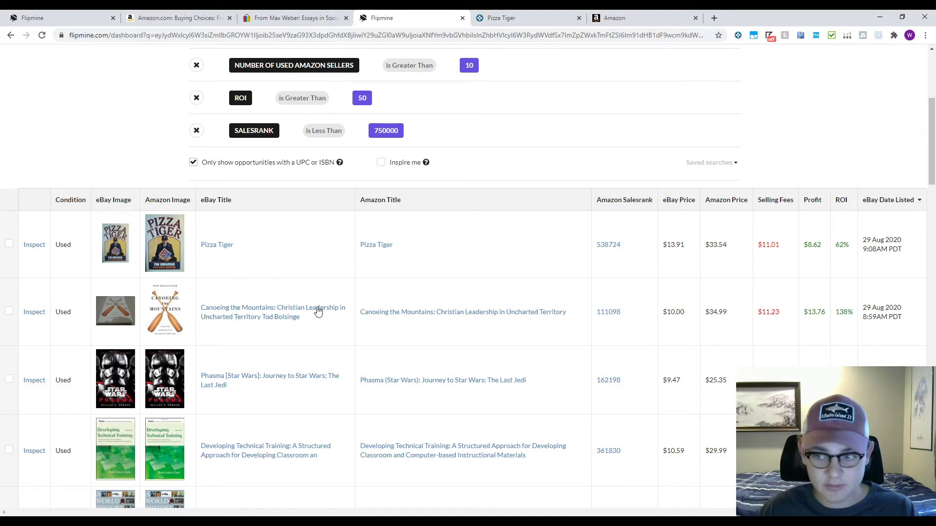
# Step: Open Pizza Tiger's eBay Used (Acceptable) listing in a new tab, then close its details
pyautogui.scroll(4, 315, 310)
pyautogui.scroll(-4, 312, 319)
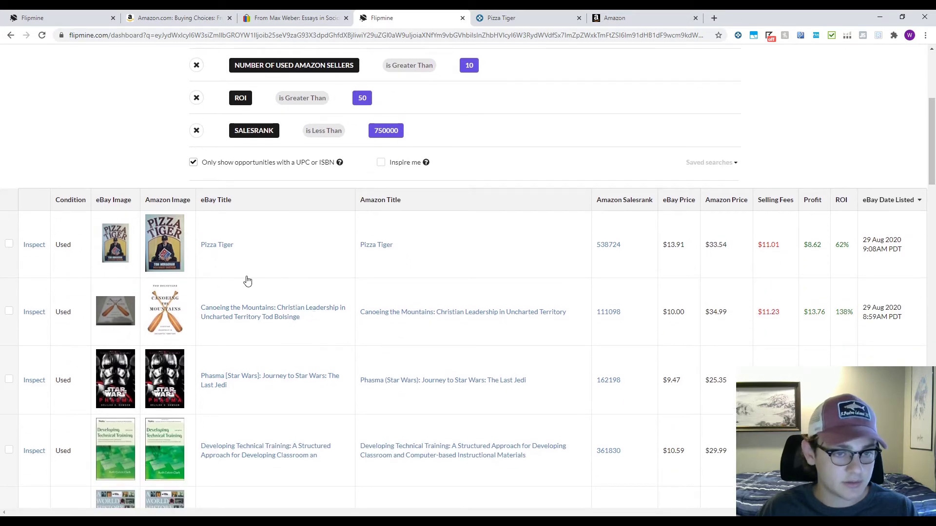
pyautogui.click(292, 270)
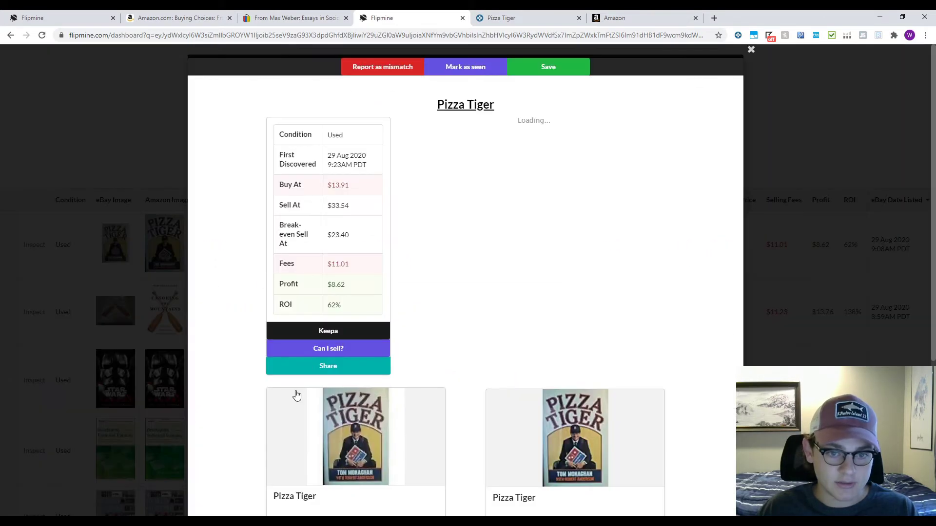
pyautogui.scroll(-4, 294, 393)
pyautogui.scroll(-2, 292, 402)
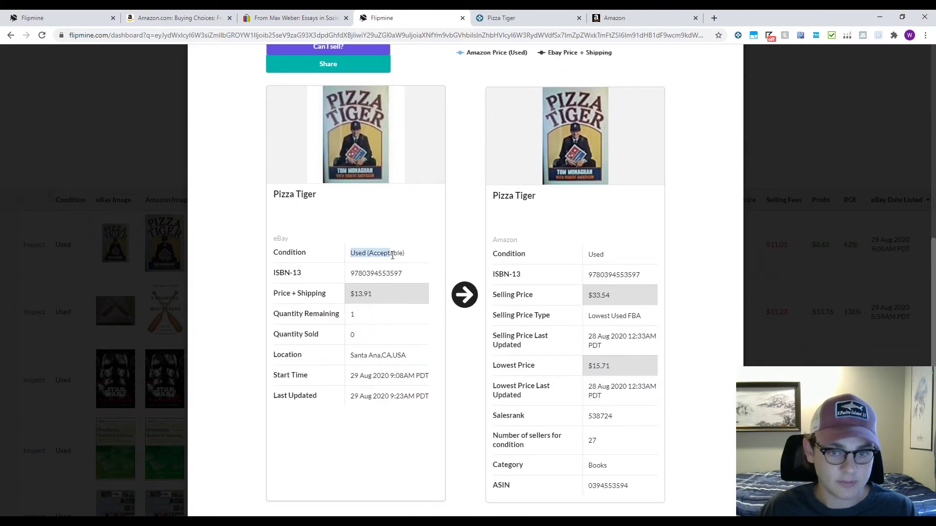
pyautogui.click(355, 254)
pyautogui.click(415, 19)
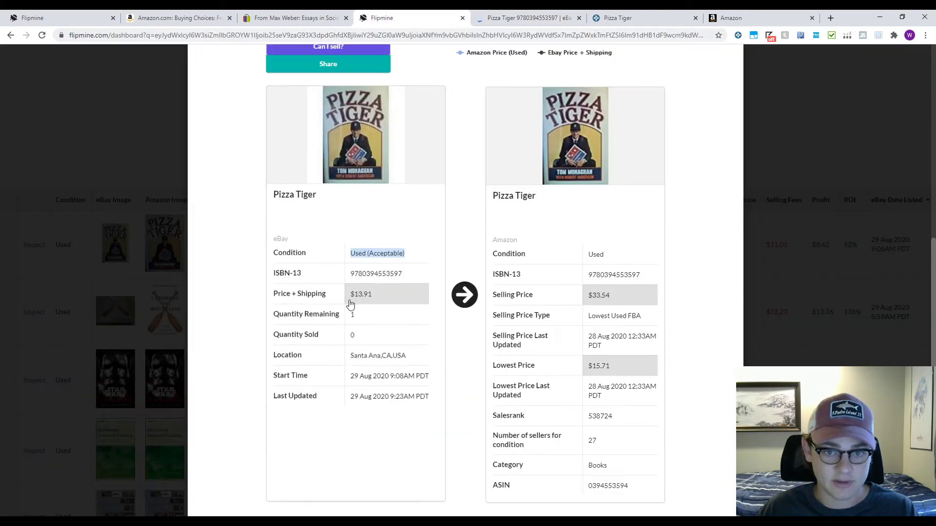
pyautogui.click(777, 295)
# Step: Review the Canoeing the Mountains comparison and close it
pyautogui.click(335, 341)
pyautogui.scroll(-6, 459, 451)
pyautogui.scroll(-3, 432, 408)
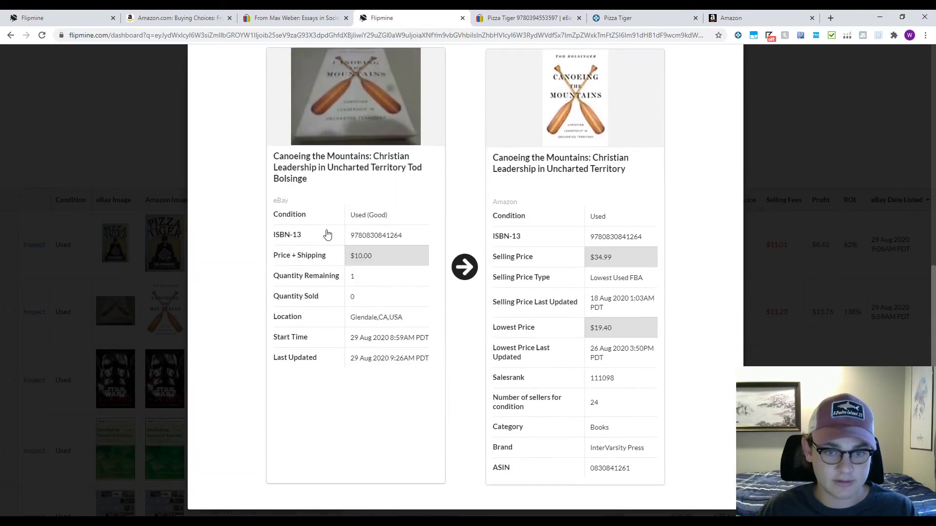
pyautogui.click(118, 292)
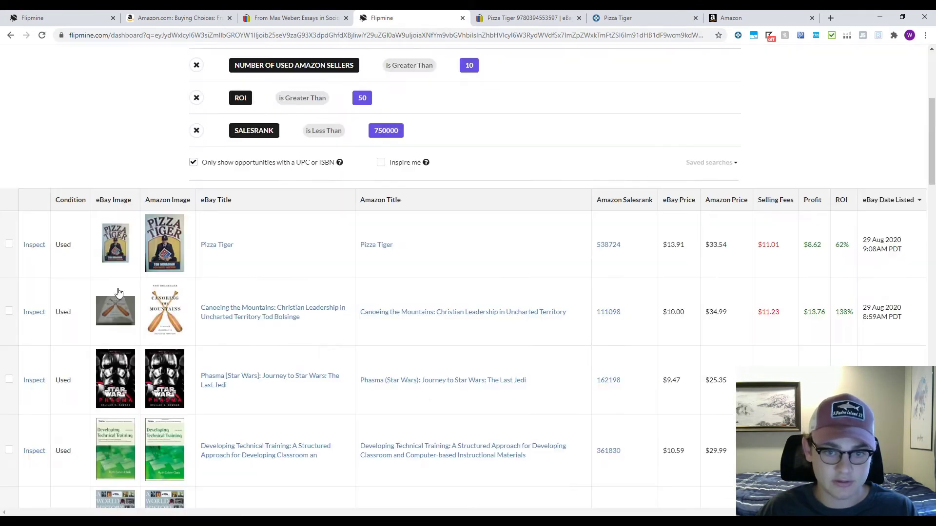
# Step: Look over the Canoeing the Mountains Amazon page and its eBay listing
pyautogui.click(387, 313)
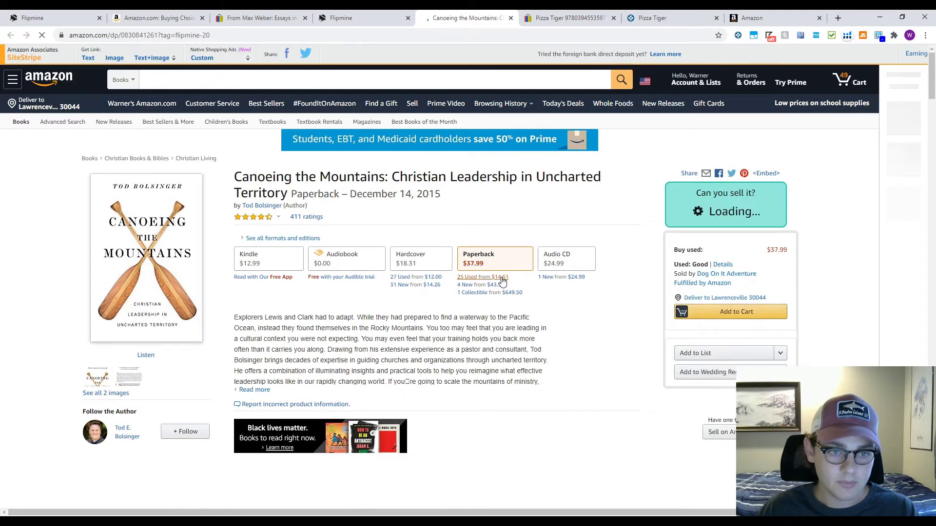
pyautogui.scroll(-8, 485, 317)
pyautogui.scroll(2, 480, 317)
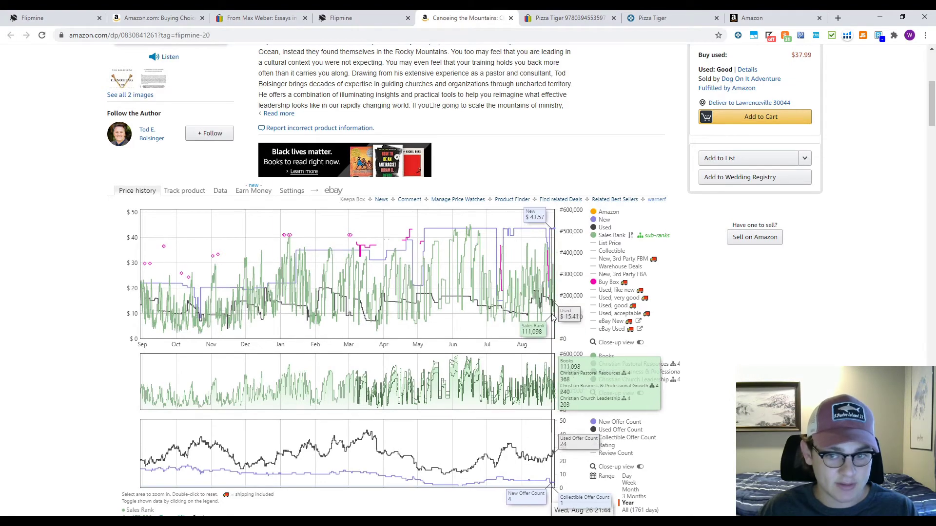
pyautogui.scroll(5, 523, 323)
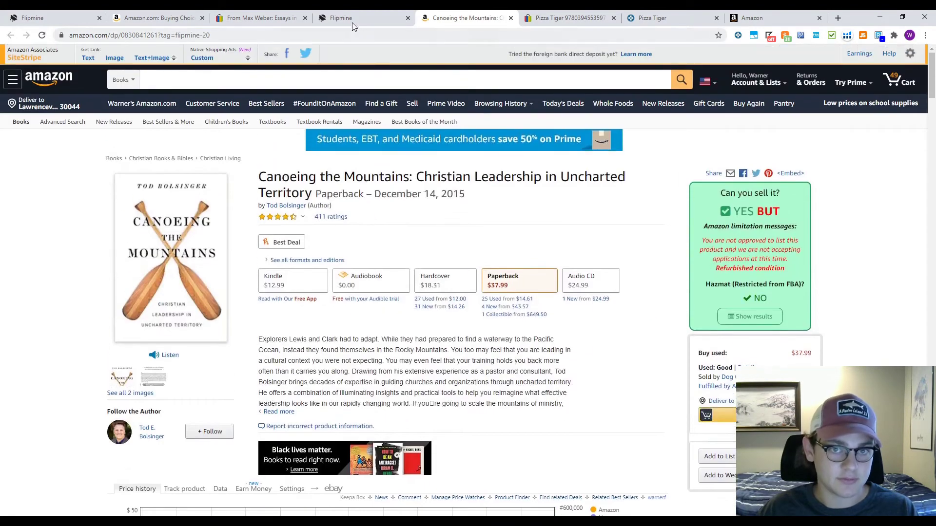
pyautogui.click(352, 20)
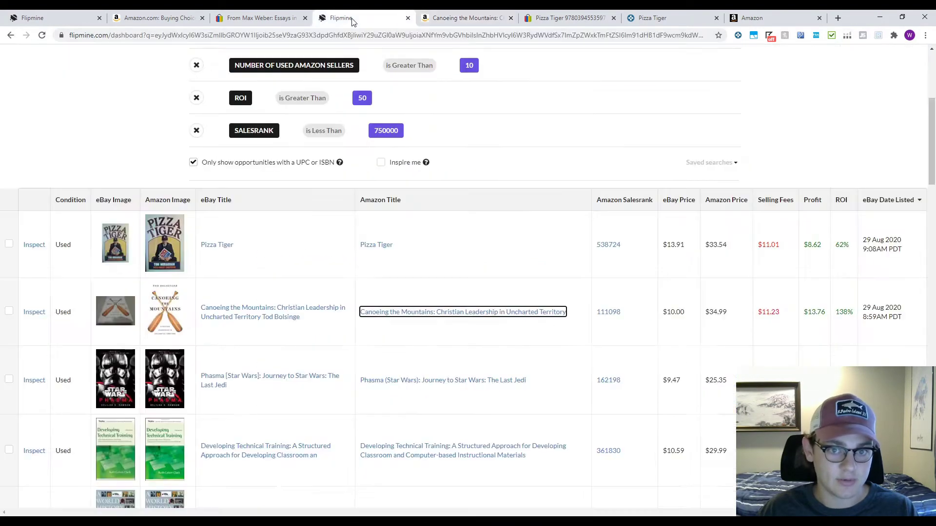
pyautogui.click(293, 310)
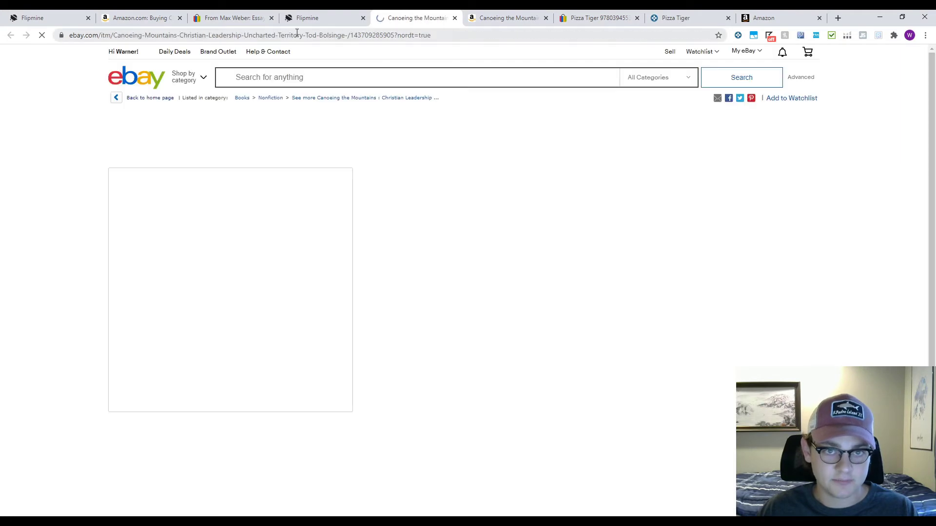
pyautogui.click(327, 16)
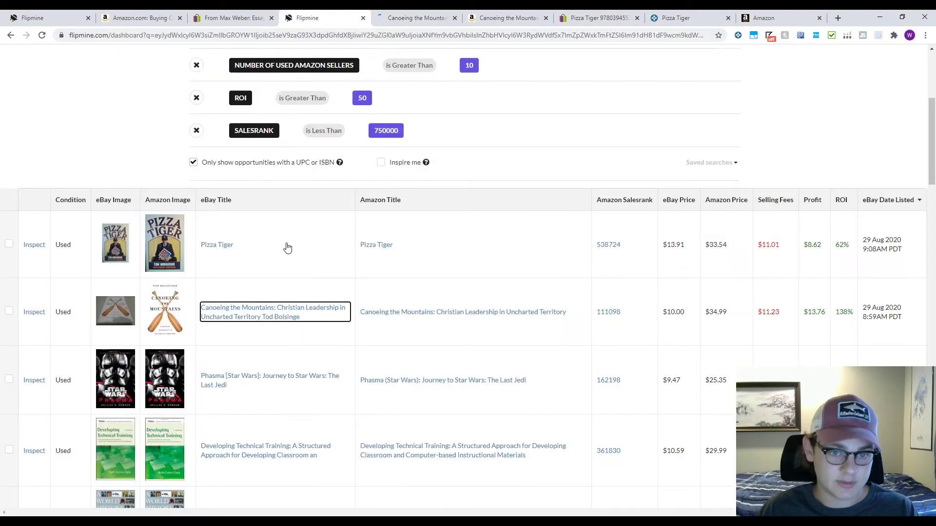
pyautogui.scroll(-2, 325, 250)
pyautogui.scroll(-1, 369, 288)
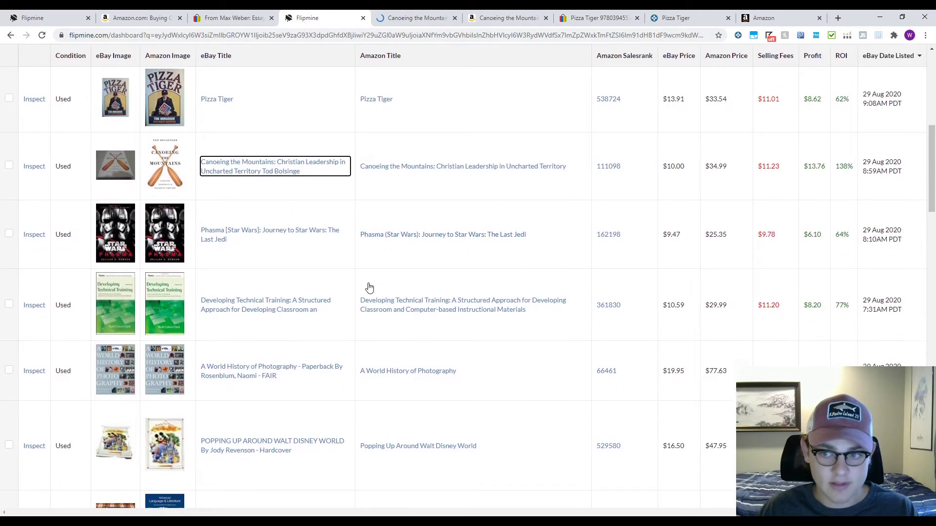
# Step: View Canoeing the Mountains' used paperback offers, filtered to Prime-eligible only
pyautogui.click(492, 169)
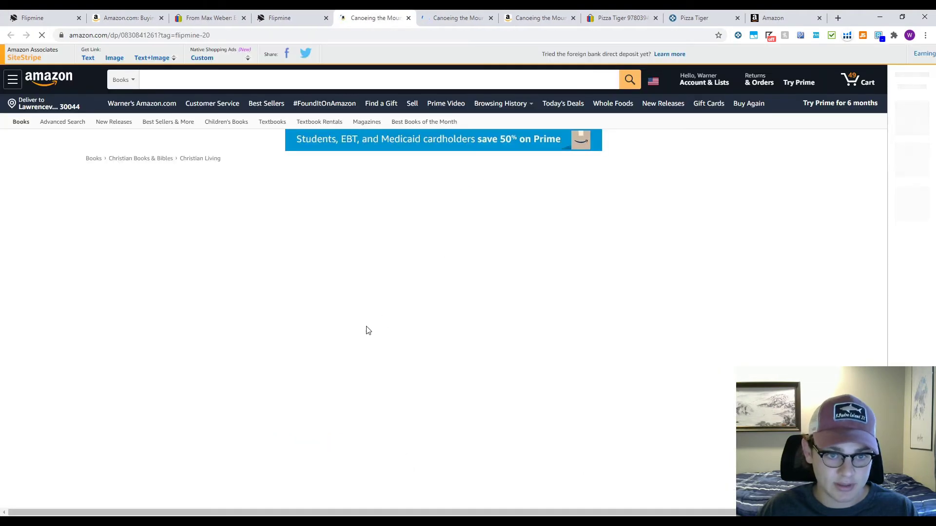
pyautogui.click(489, 282)
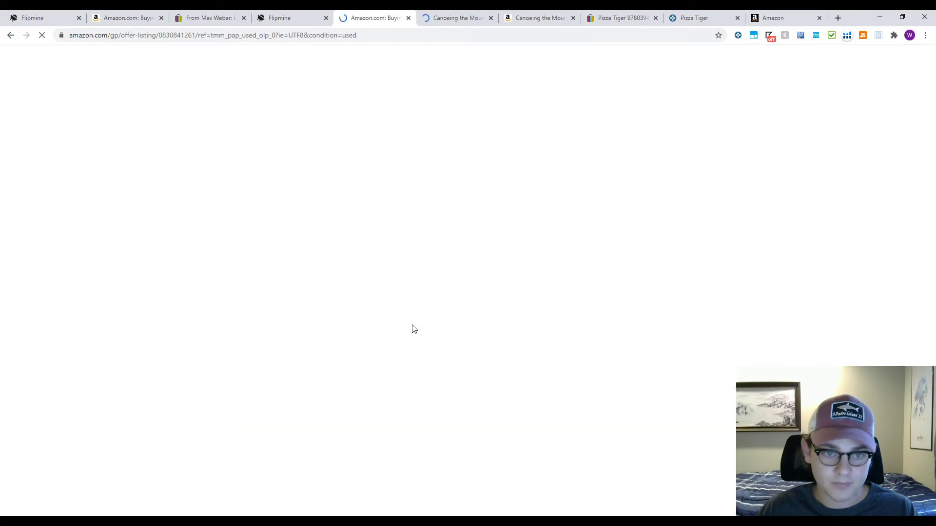
pyautogui.scroll(-9, 15, 332)
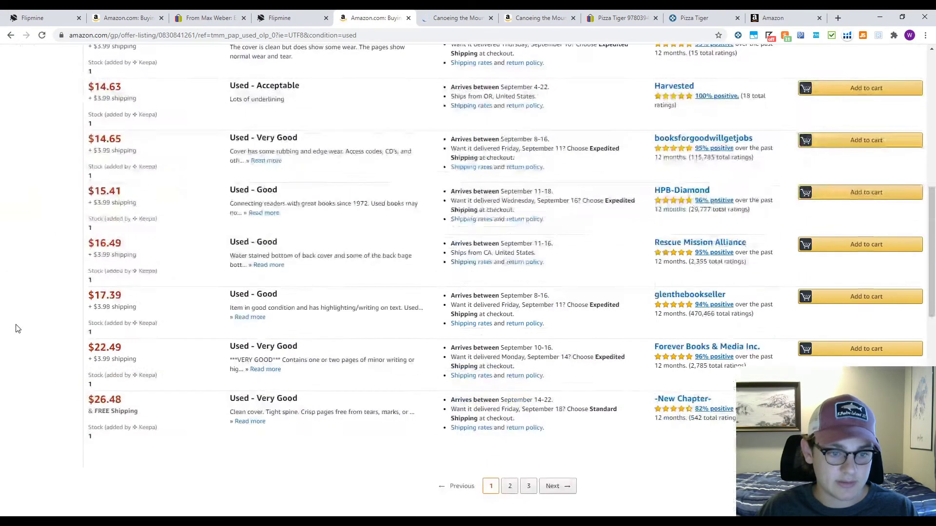
pyautogui.scroll(4, 17, 292)
pyautogui.click(9, 133)
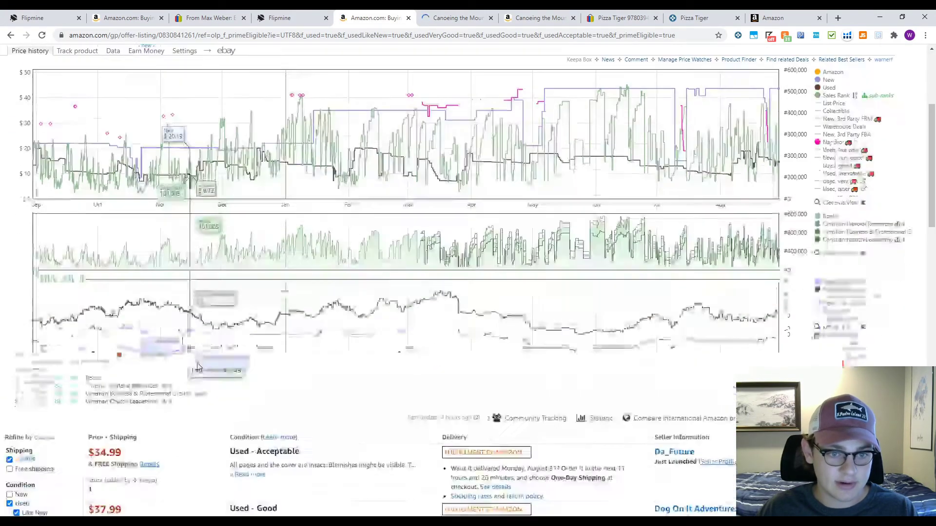
pyautogui.scroll(-4, 202, 314)
pyautogui.moveTo(122, 314); pyautogui.dragTo(95, 297)
pyautogui.click(95, 298)
pyautogui.scroll(6, 210, 319)
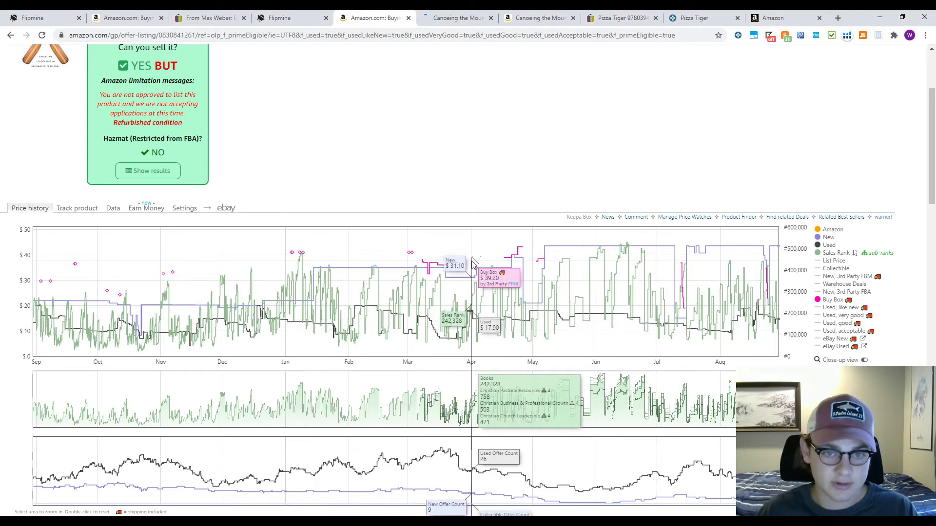
pyautogui.scroll(4, 456, 257)
# Step: Review Developing Technical Training's Keepa chart, then open A World History of Photography on Amazon
pyautogui.hotkey('ctrl', 'shift', 'Tab')
pyautogui.click(399, 310)
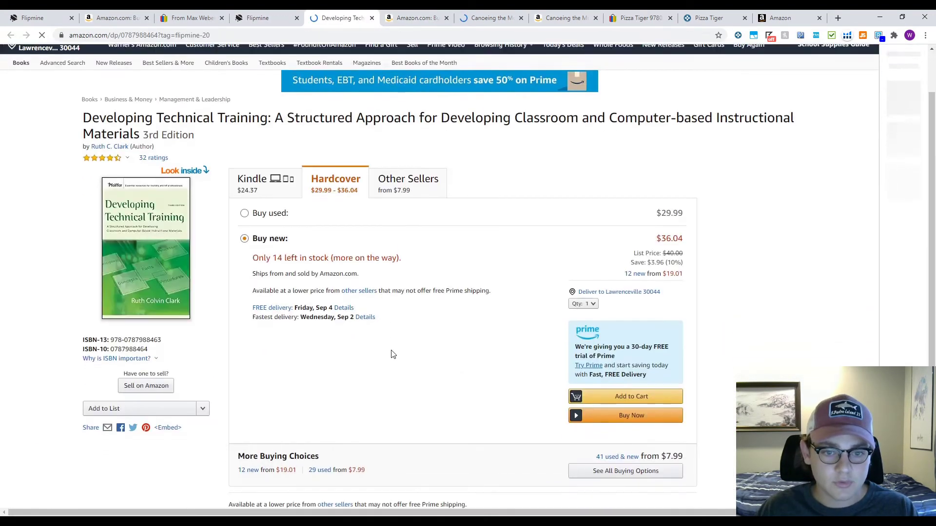
pyautogui.scroll(-3, 390, 353)
pyautogui.scroll(-3, 319, 334)
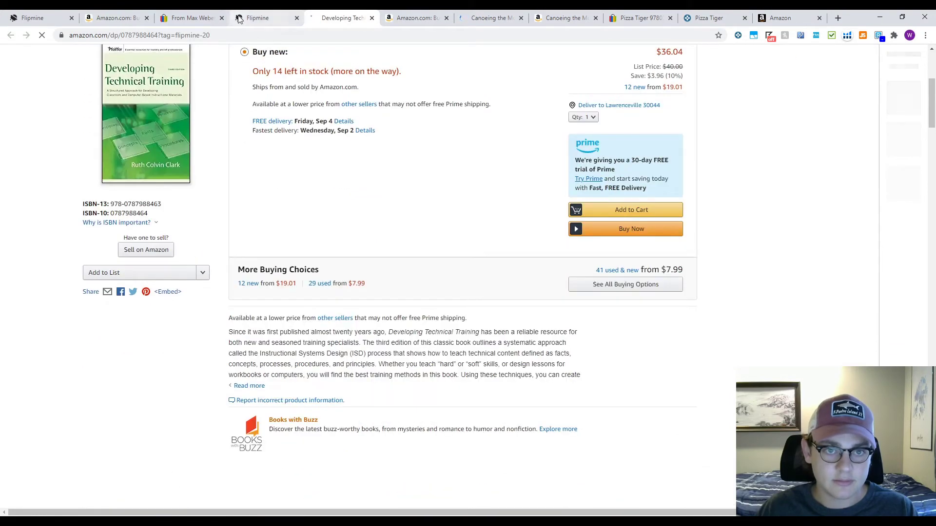
pyautogui.scroll(-6, 396, 277)
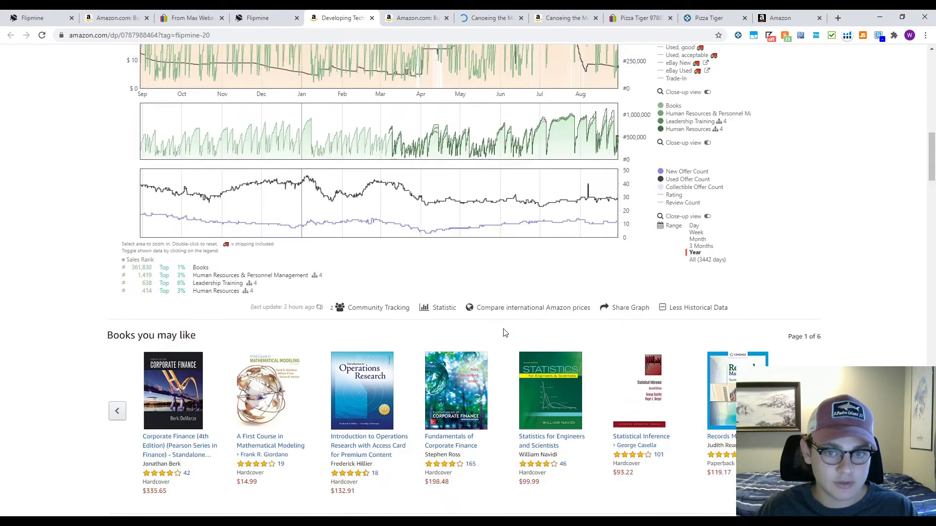
pyautogui.scroll(3, 507, 331)
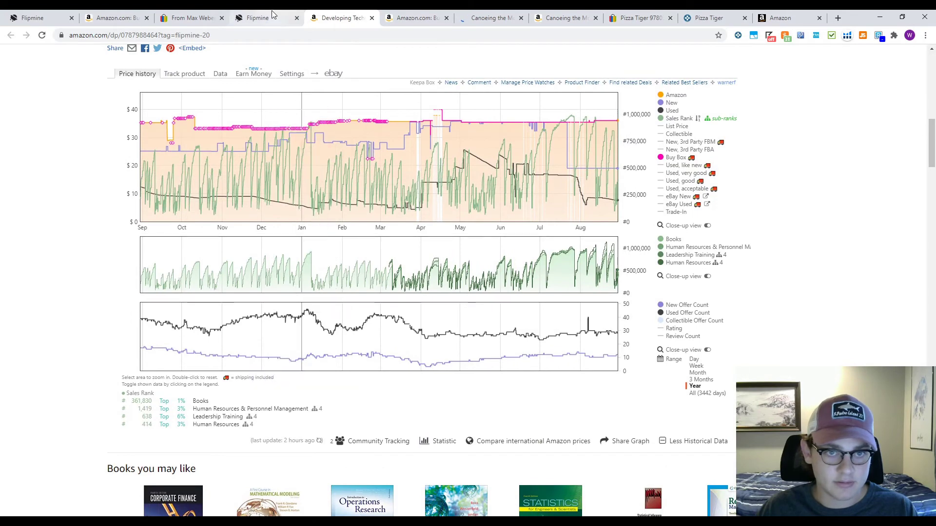
pyautogui.click(257, 18)
pyautogui.scroll(-2, 390, 342)
pyautogui.click(403, 276)
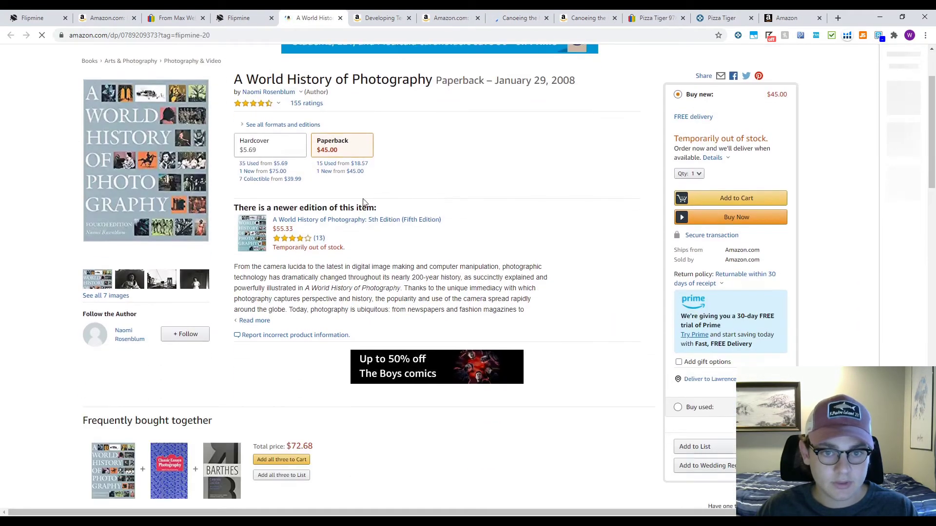
# Step: Note the $19.95 eBay price and title, then close the World History profit breakdown
pyautogui.click(239, 18)
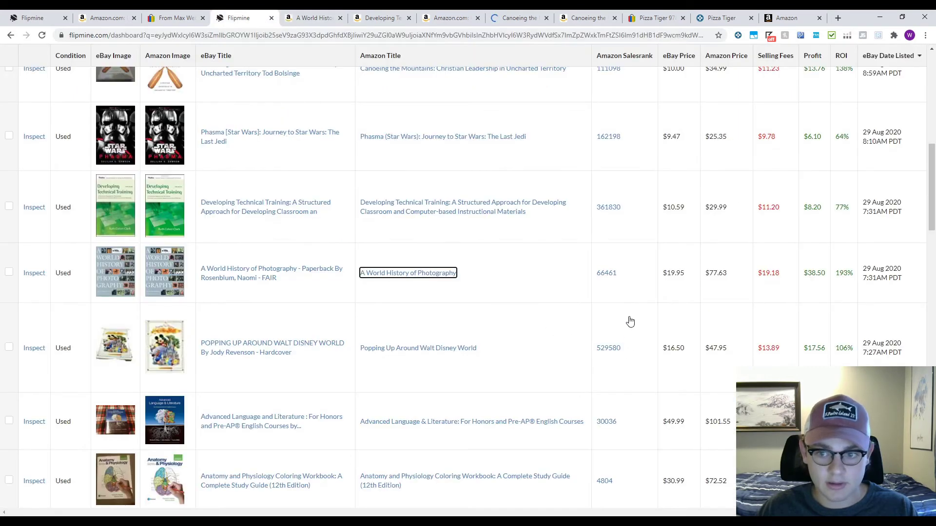
pyautogui.moveTo(660, 273); pyautogui.dragTo(690, 274)
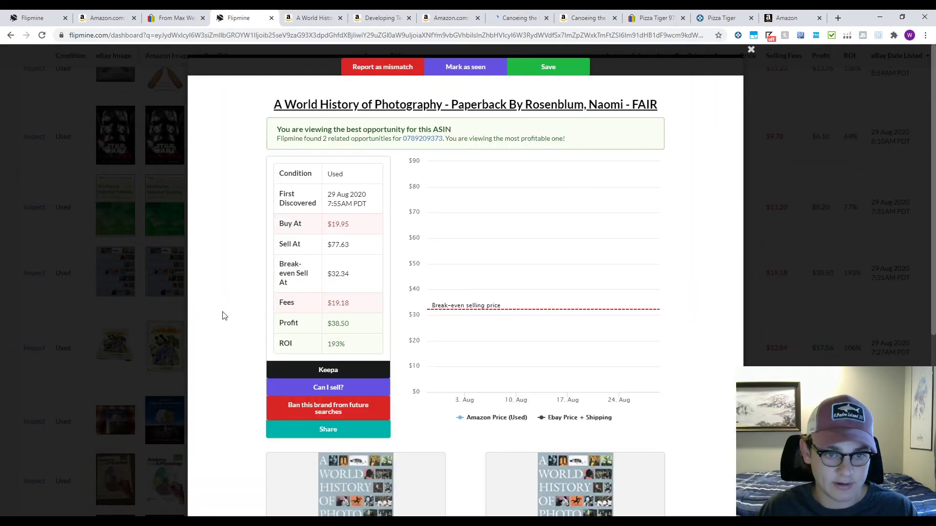
pyautogui.click(141, 315)
pyautogui.moveTo(274, 288); pyautogui.dragTo(211, 278)
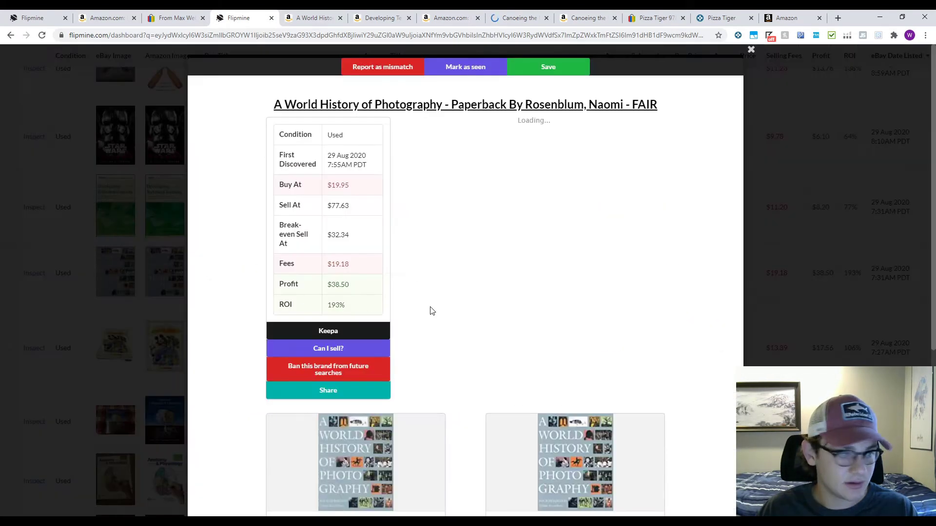
pyautogui.click(123, 324)
# Step: Check Advanced Language & Literature's Amazon Keepa history and its eBay condition note and price
pyautogui.scroll(-3, 346, 334)
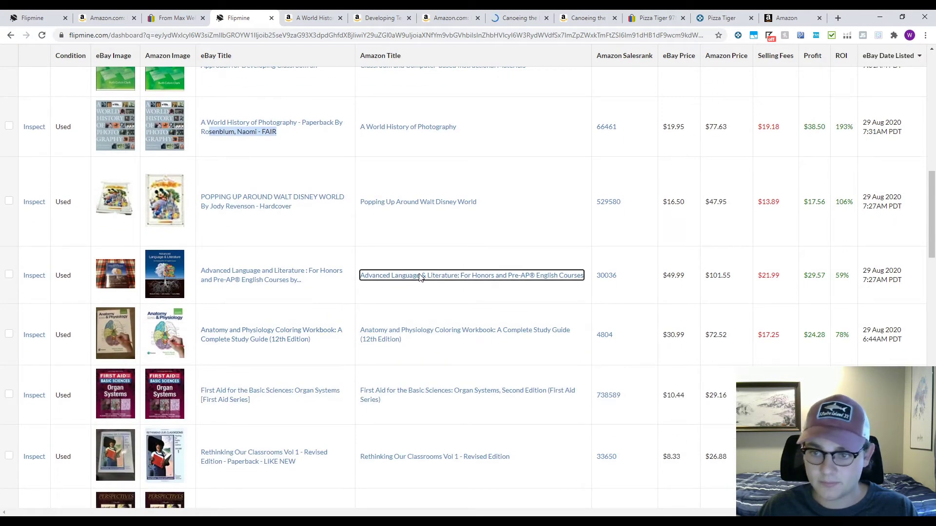
pyautogui.click(419, 277)
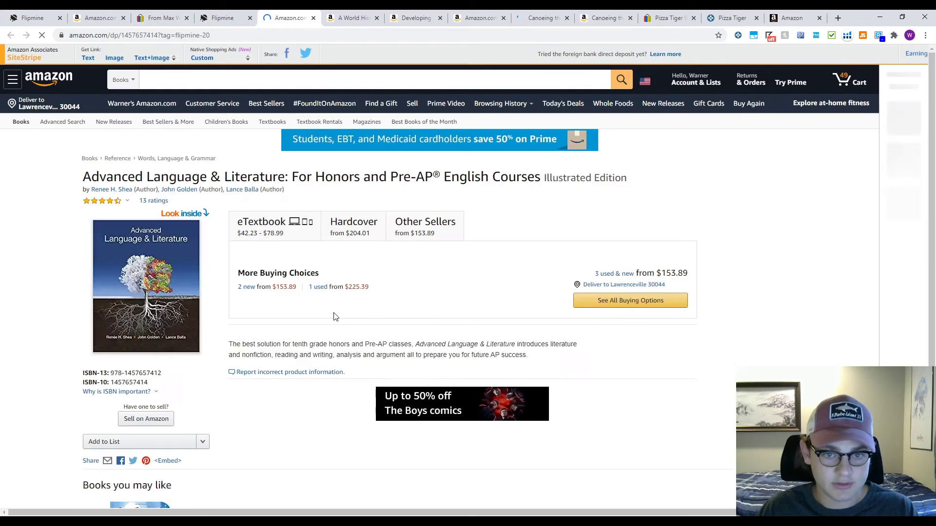
pyautogui.scroll(-2, 332, 316)
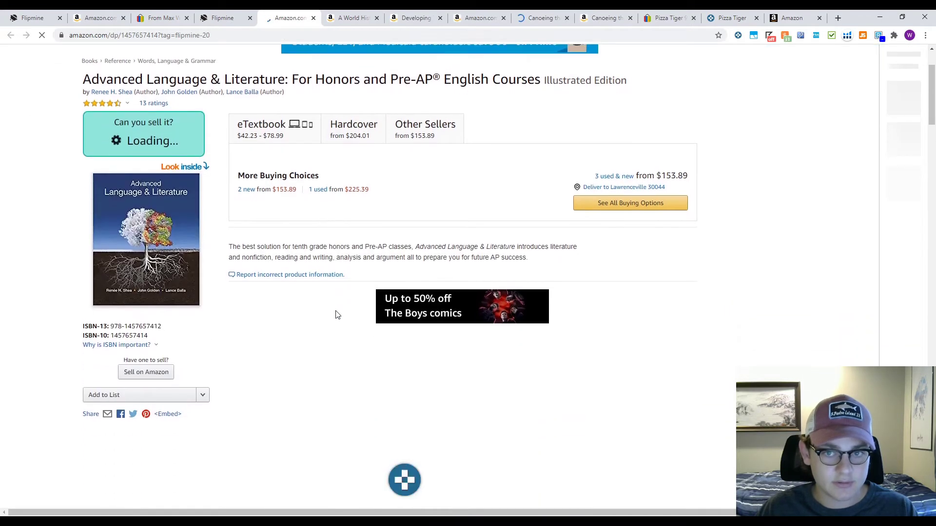
pyautogui.scroll(-2, 347, 317)
pyautogui.scroll(-5, 335, 212)
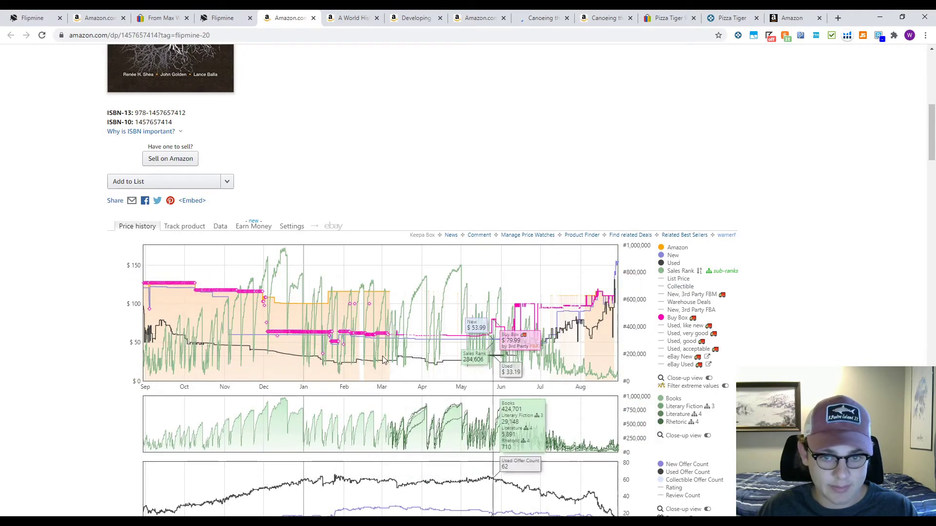
pyautogui.scroll(5, 560, 355)
pyautogui.click(222, 18)
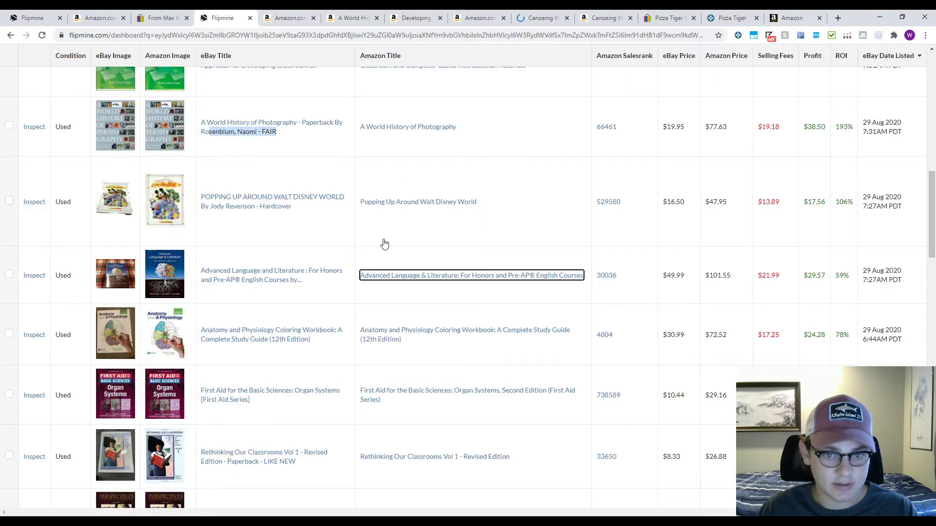
pyautogui.click(222, 281)
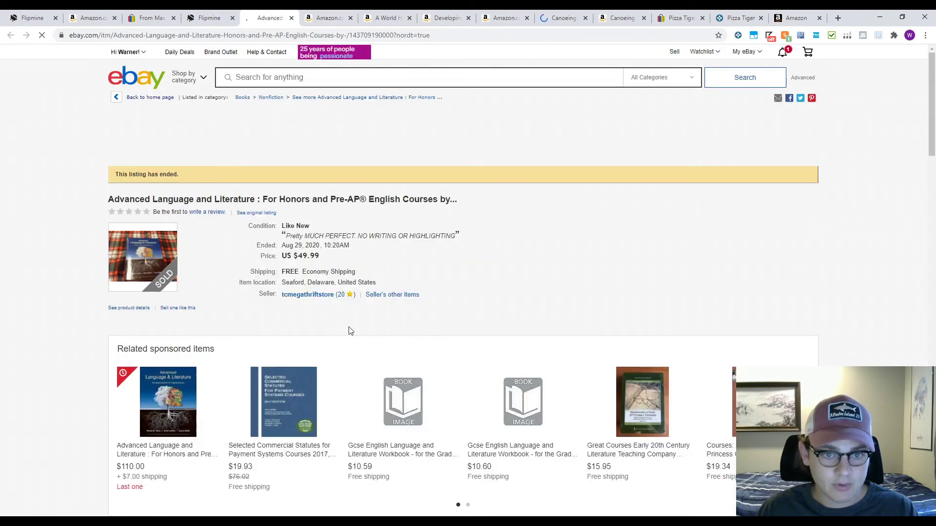
pyautogui.moveTo(341, 256); pyautogui.dragTo(283, 233)
pyautogui.click(207, 284)
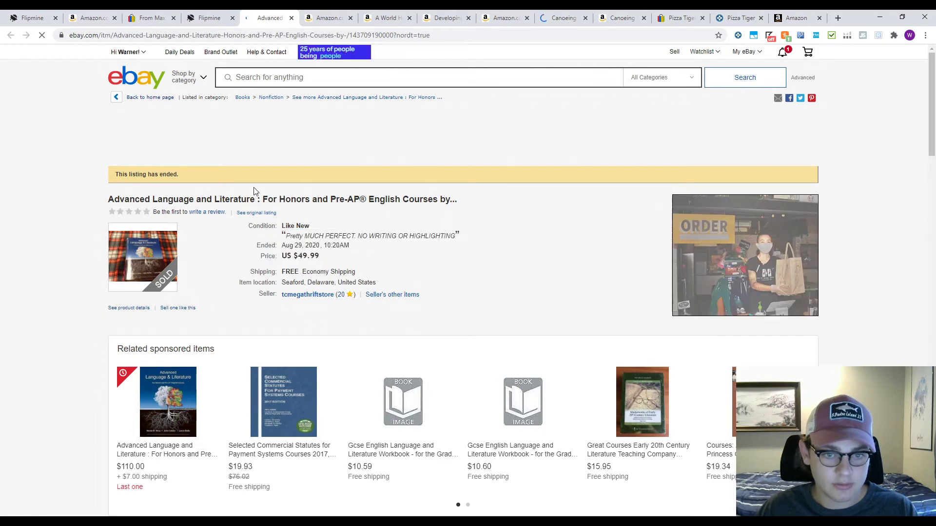
# Step: Calculate its FBA profit at $100 price and $50 cost: $27.35 net
pyautogui.click(328, 17)
pyautogui.scroll(4, 349, 132)
pyautogui.scroll(-10, 388, 229)
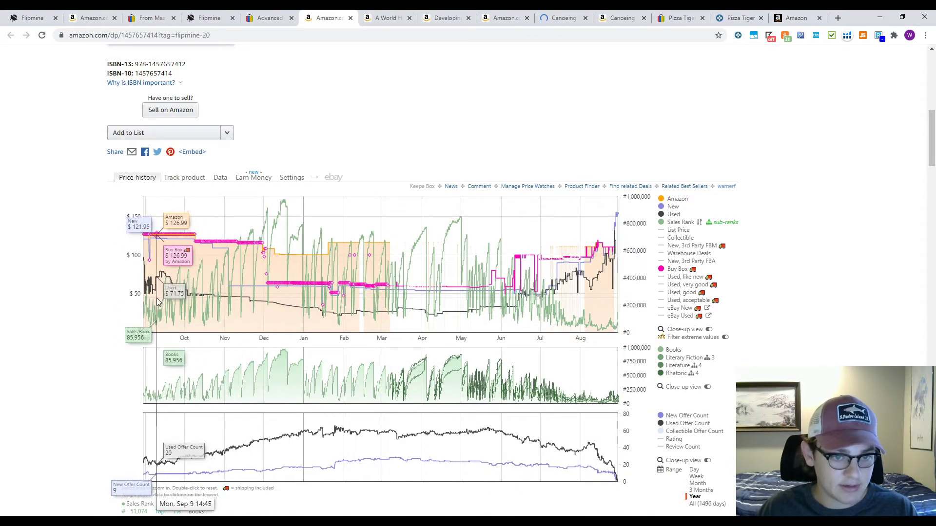
pyautogui.scroll(2, 174, 308)
pyautogui.scroll(-2, 629, 273)
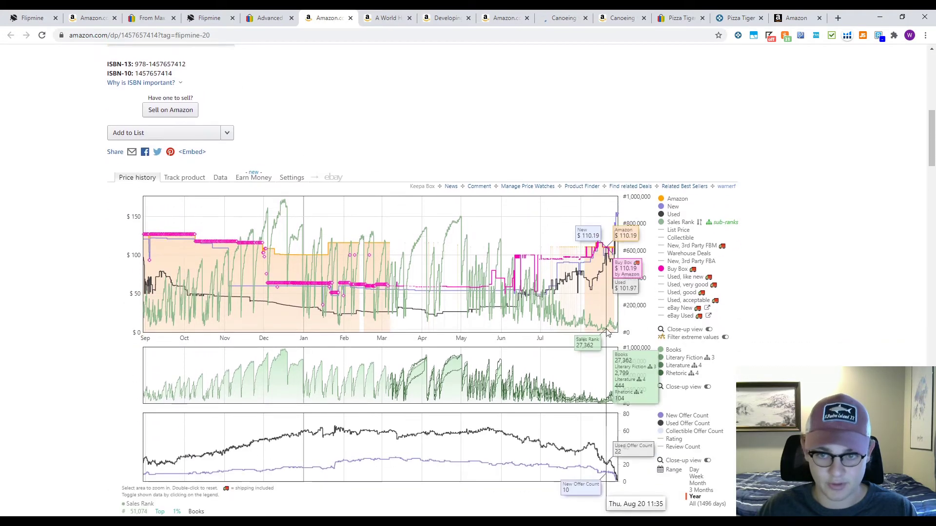
pyautogui.scroll(4, 850, 82)
pyautogui.click(815, 36)
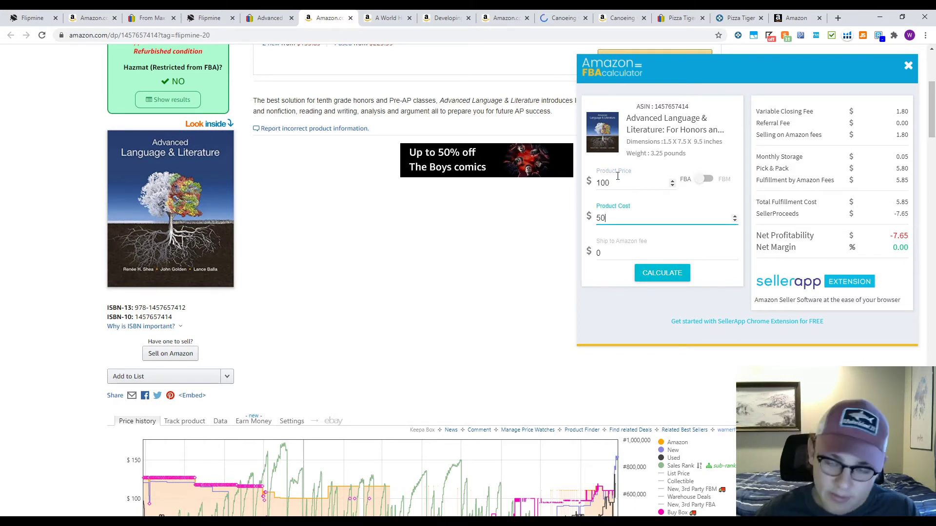
pyautogui.click(662, 273)
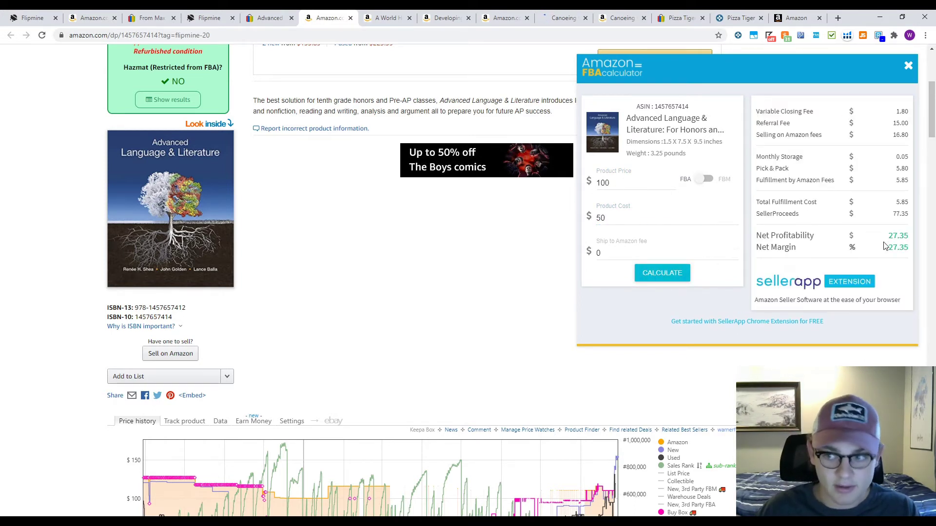
pyautogui.click(908, 66)
pyautogui.click(210, 20)
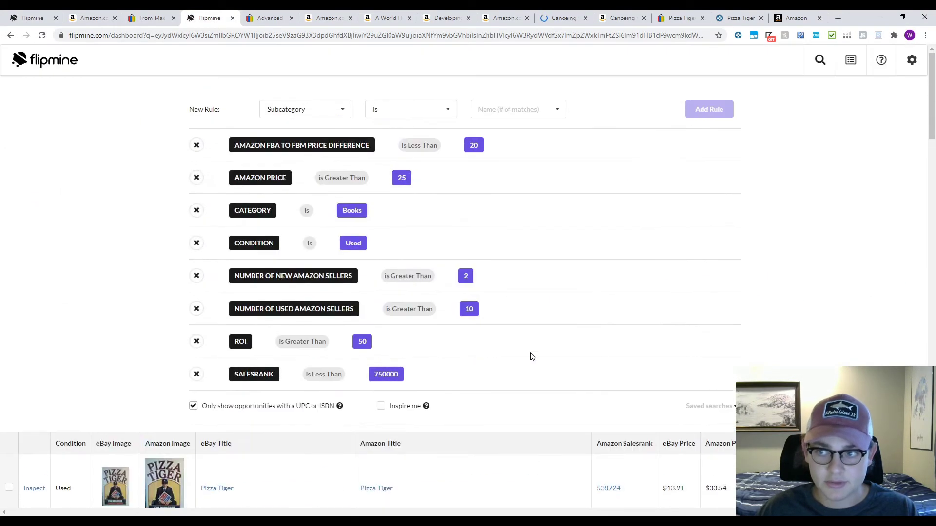
# Step: From the saved list, check the $12.99 eBay price of Writing for Today's Healthcare Audiences
pyautogui.click(850, 61)
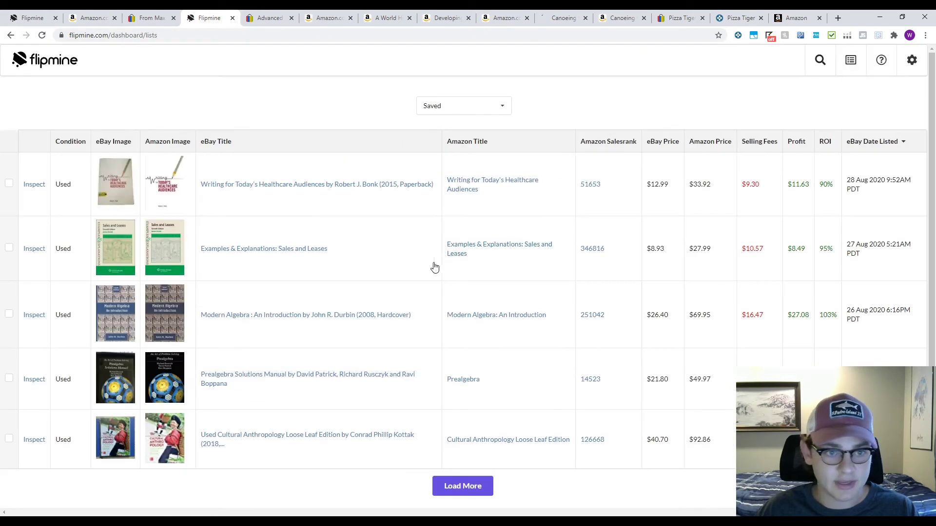
pyautogui.scroll(-1, 359, 304)
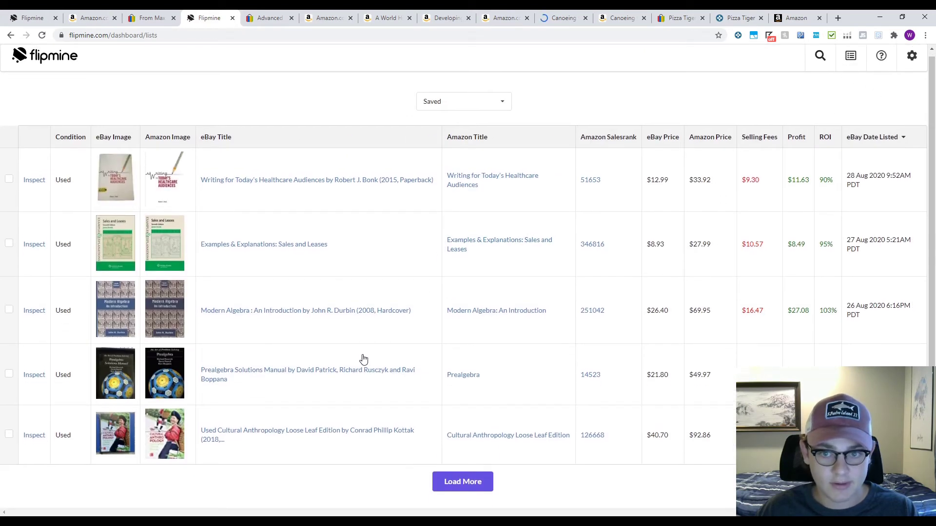
pyautogui.click(249, 176)
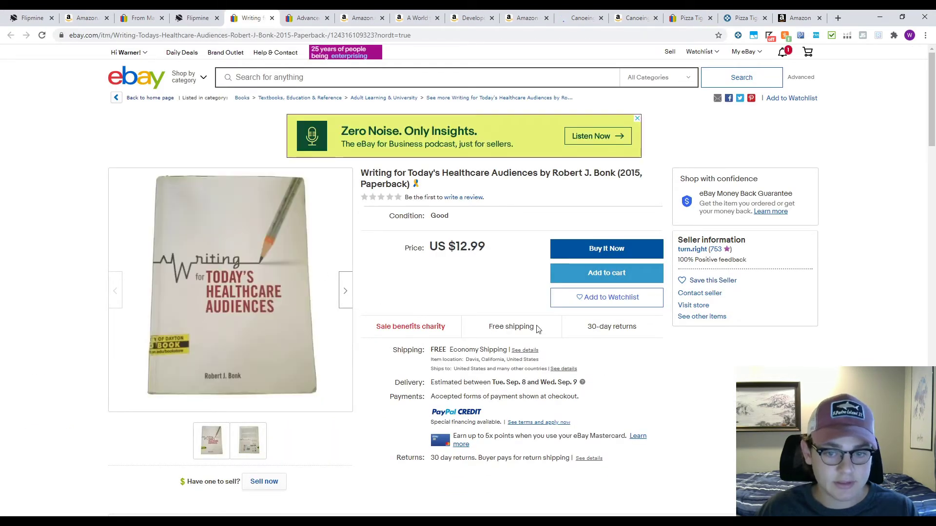
pyautogui.doubleClick(470, 247)
pyautogui.click(190, 22)
# Step: Open the book's Amazon page and view only its used offers
pyautogui.click(491, 188)
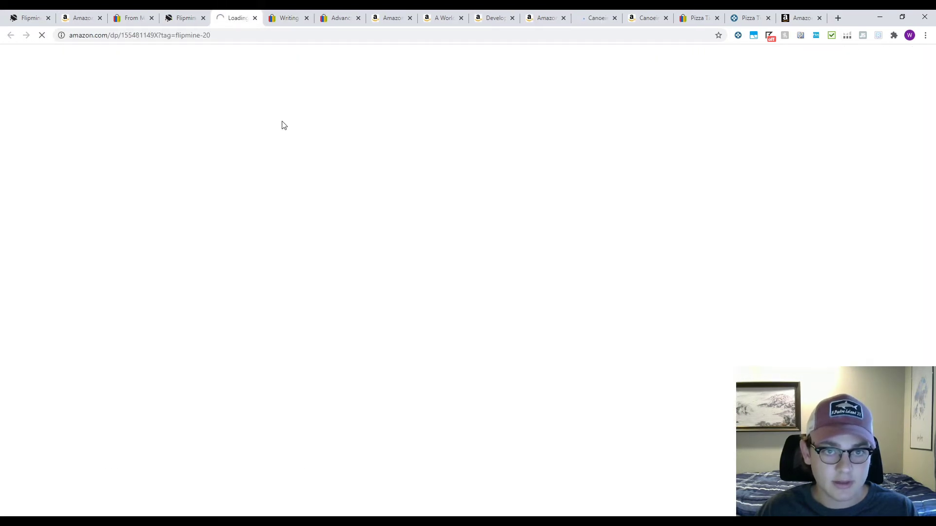
pyautogui.scroll(-3, 397, 354)
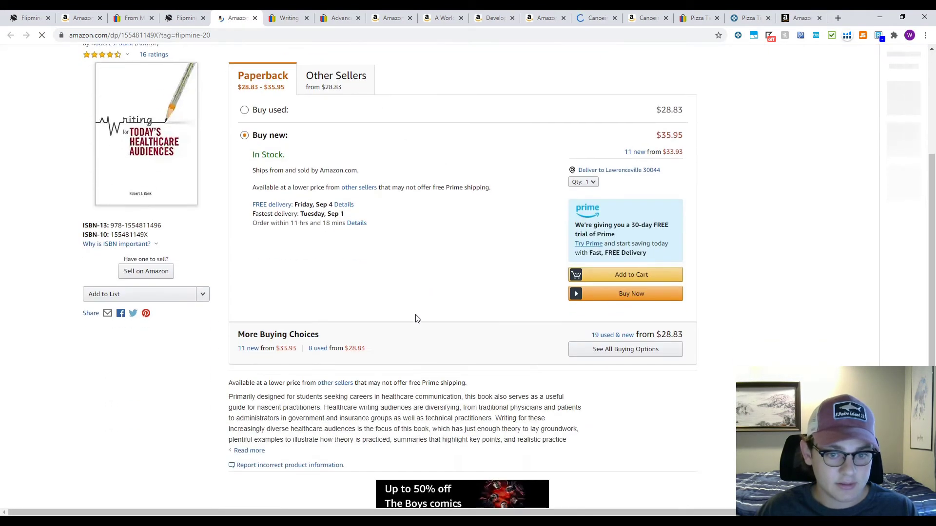
pyautogui.scroll(-6, 320, 347)
pyautogui.scroll(2, 355, 140)
pyautogui.click(354, 153)
pyautogui.scroll(-5, 31, 355)
pyautogui.scroll(2, 74, 322)
pyautogui.scroll(1, 122, 297)
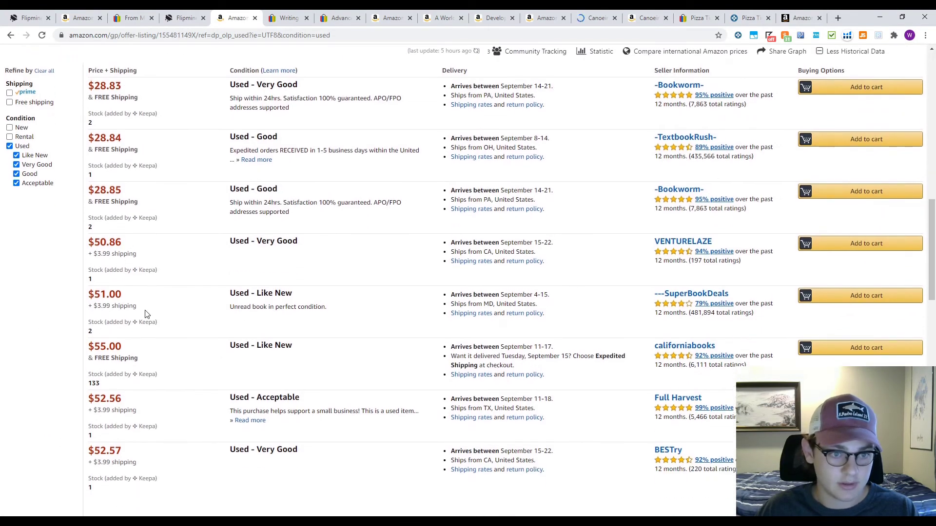
pyautogui.scroll(9, 176, 303)
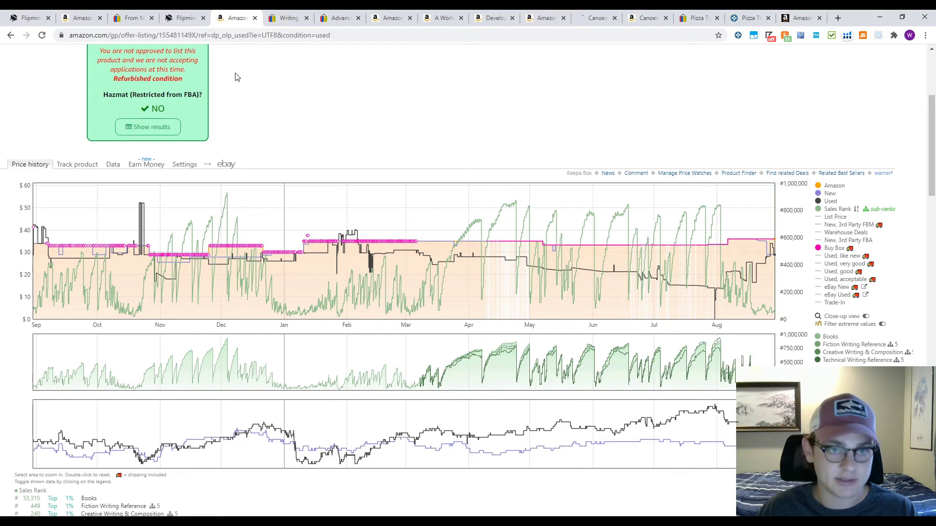
# Step: Estimate its FBA profit at $30 price and $13 cost, a 26.87% margin
pyautogui.click(190, 18)
pyautogui.click(217, 19)
pyautogui.scroll(5, 222, 156)
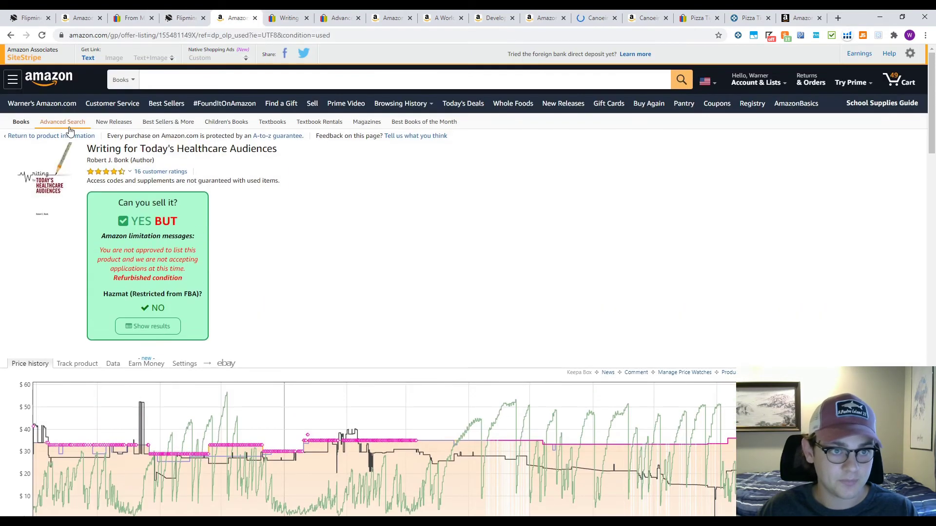
pyautogui.click(58, 135)
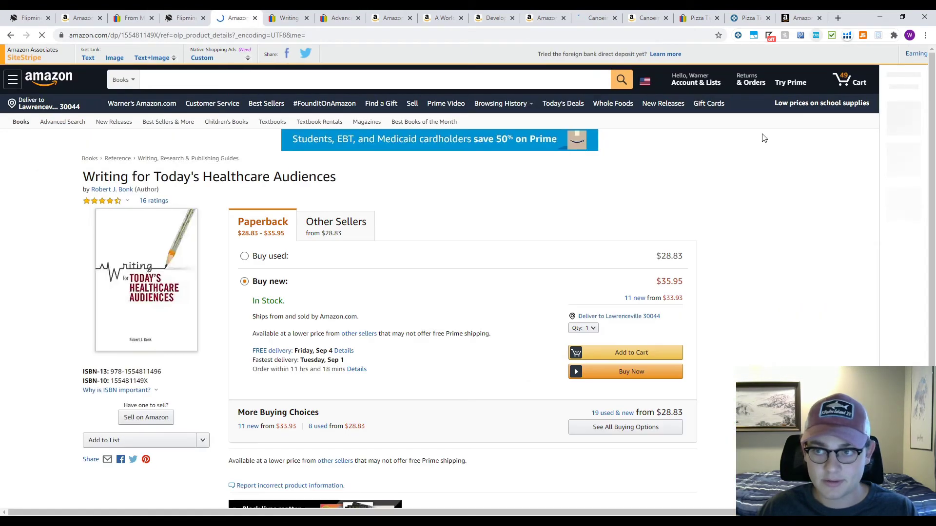
pyautogui.click(816, 36)
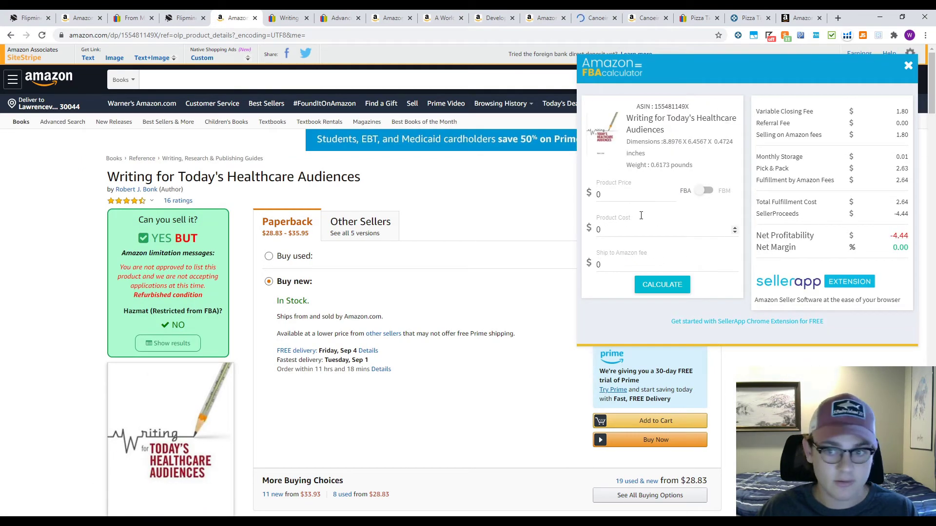
pyautogui.write('30')
pyautogui.press('Tab')
pyautogui.click(659, 286)
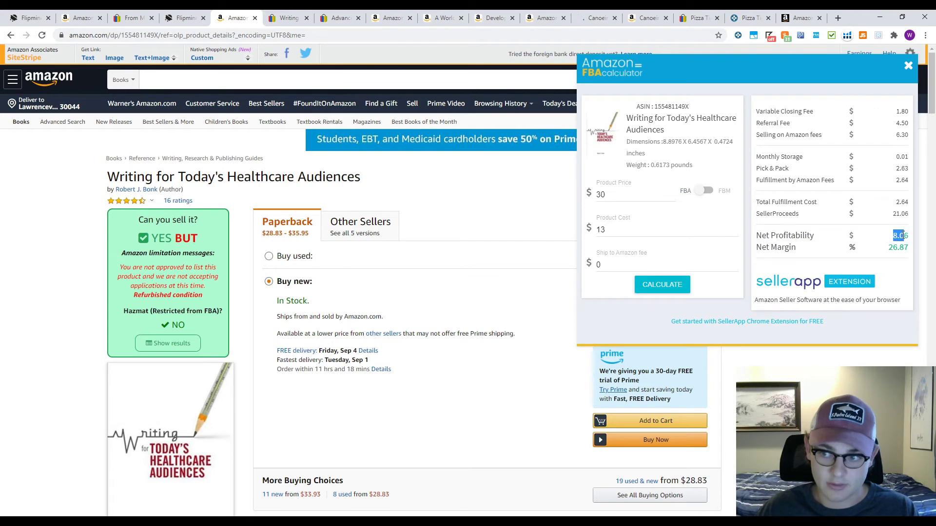
pyautogui.click(907, 66)
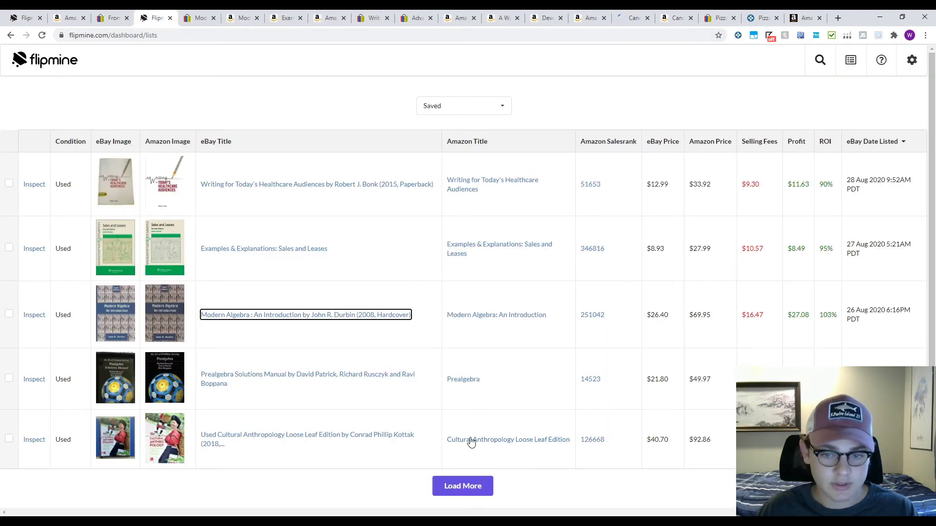
# Step: Check Cultural Anthropology Loose Leaf's Amazon Keepa history and its $32.00 eBay listing
pyautogui.click(484, 440)
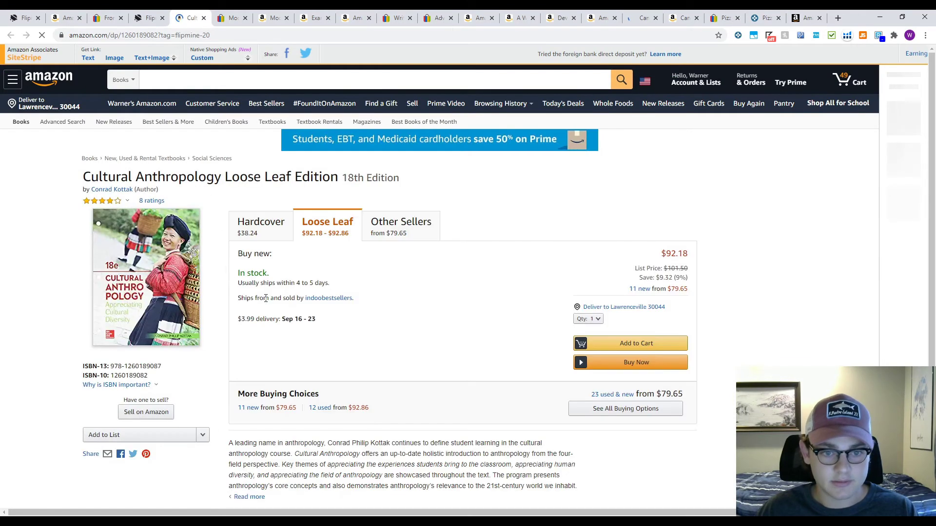
pyautogui.scroll(-3, 375, 291)
pyautogui.scroll(-2, 380, 234)
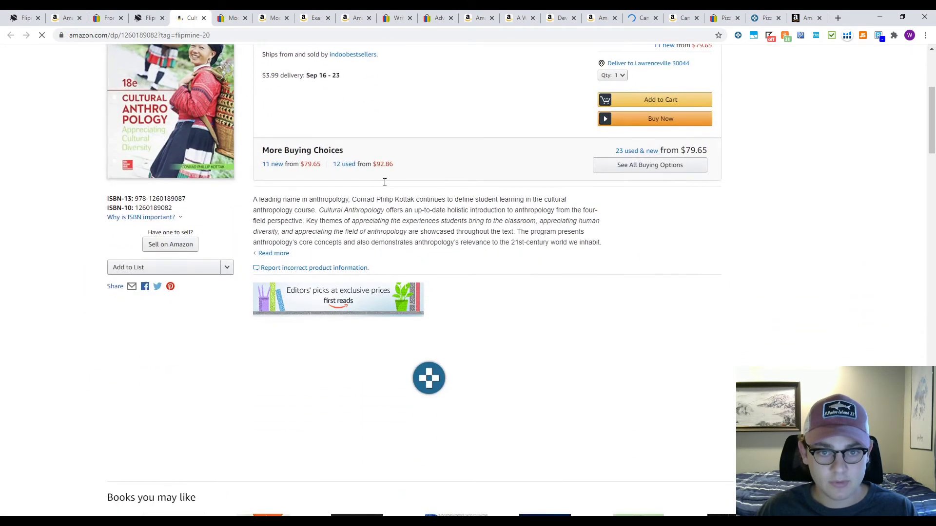
pyautogui.scroll(-3, 394, 180)
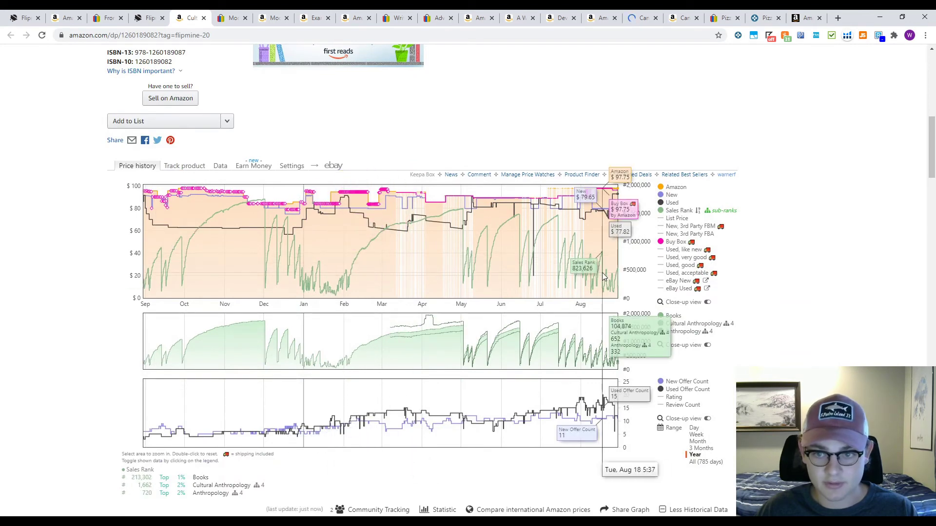
pyautogui.click(148, 18)
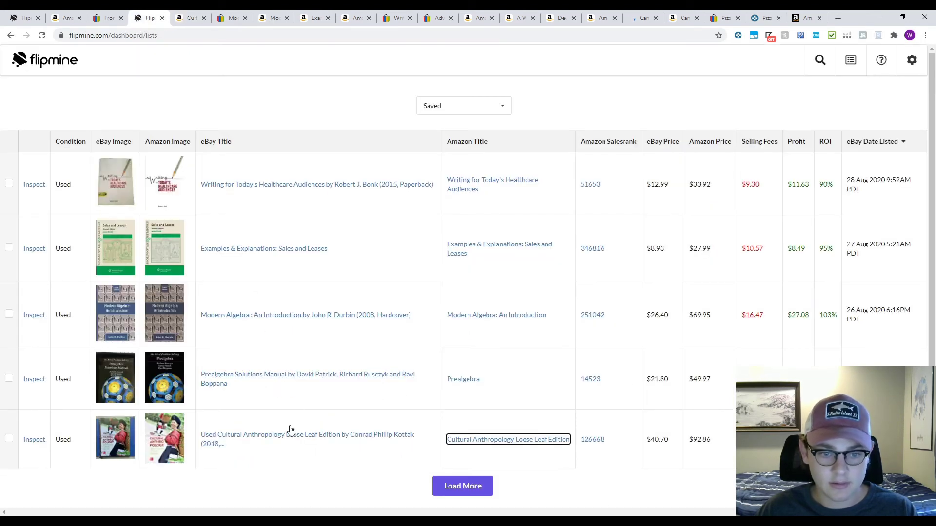
pyautogui.click(290, 434)
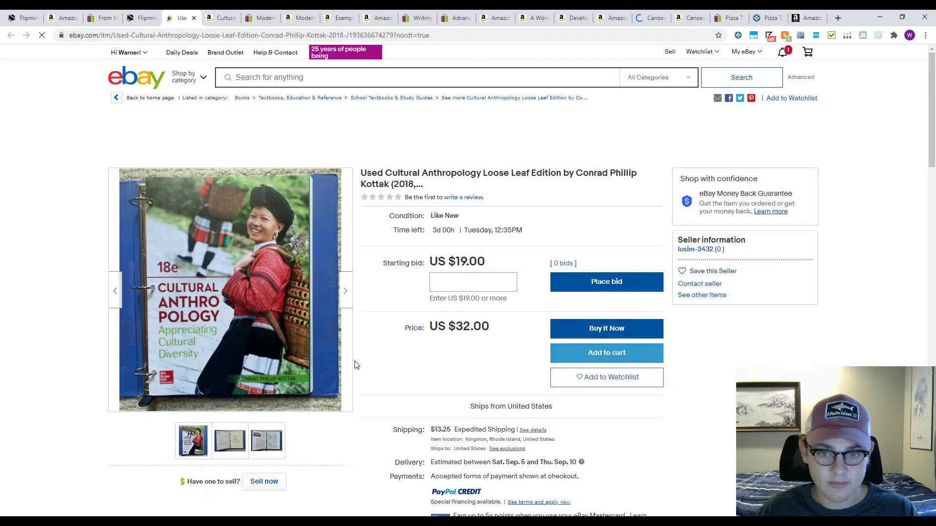
pyautogui.scroll(-1, 355, 366)
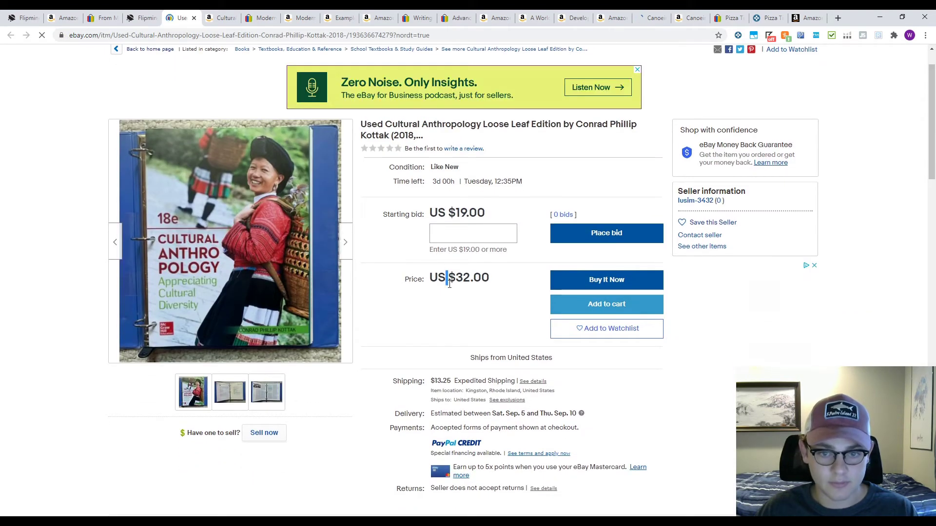
pyautogui.moveTo(453, 277); pyautogui.dragTo(438, 382)
pyautogui.click(439, 383)
# Step: Calculate FBA profit at $93 price and $45 cost: $27.32 net, 29.38% margin
pyautogui.click(219, 19)
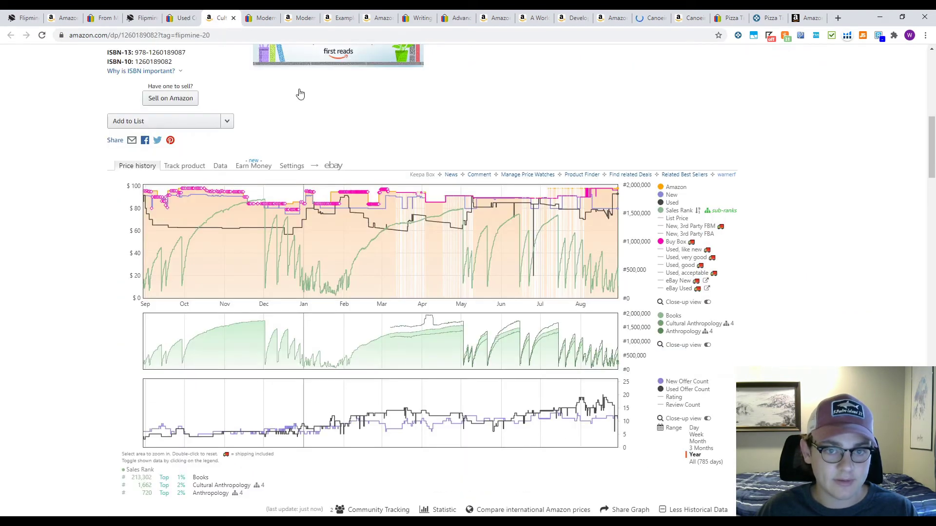
pyautogui.scroll(-7, 348, 318)
pyautogui.scroll(13, 348, 318)
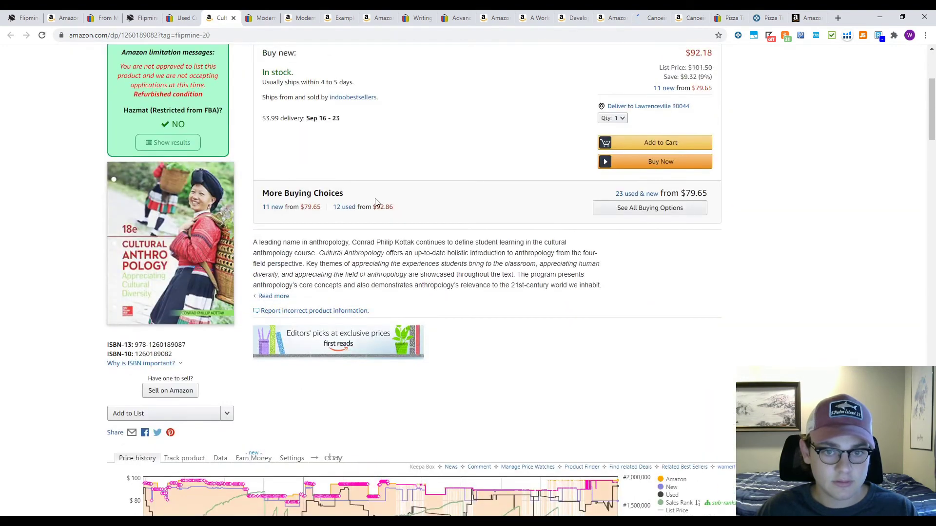
pyautogui.scroll(4, 578, 168)
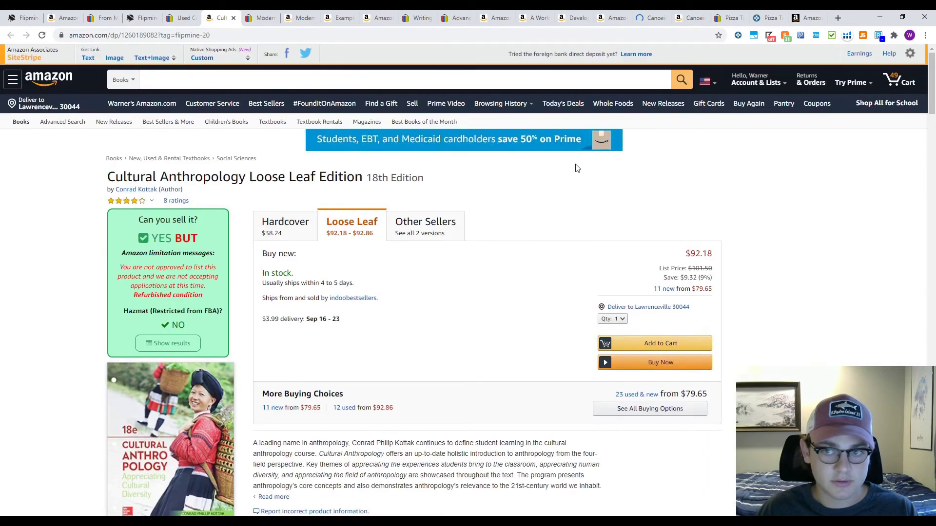
pyautogui.click(817, 37)
pyautogui.doubleClick(378, 411)
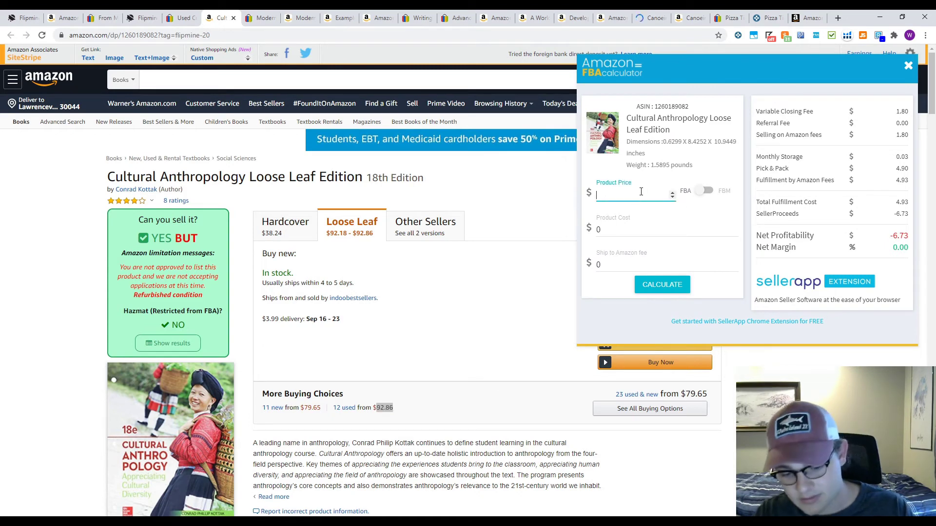
pyautogui.press('Tab')
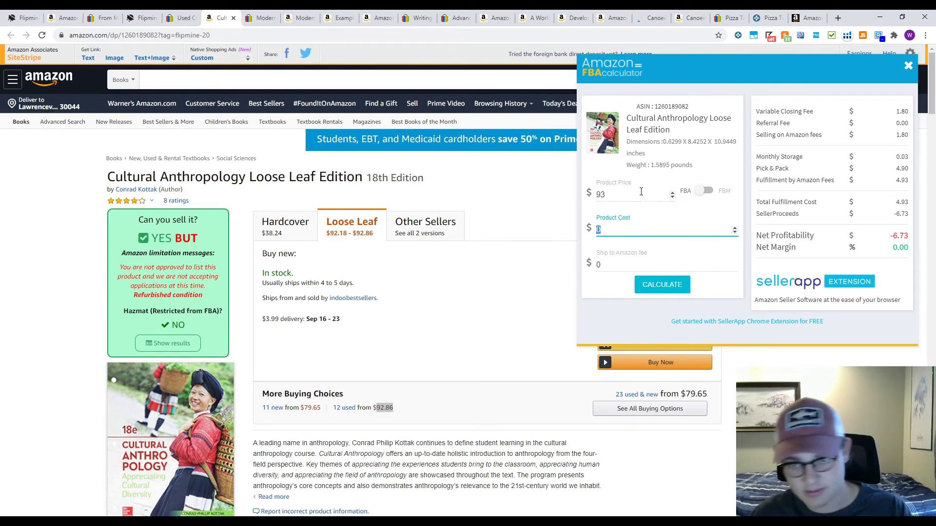
pyautogui.click(664, 288)
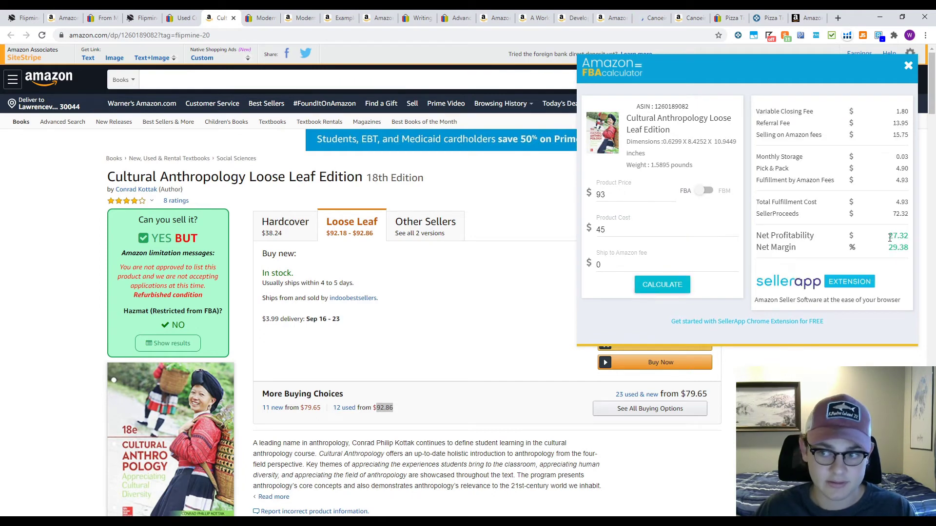
pyautogui.click(918, 94)
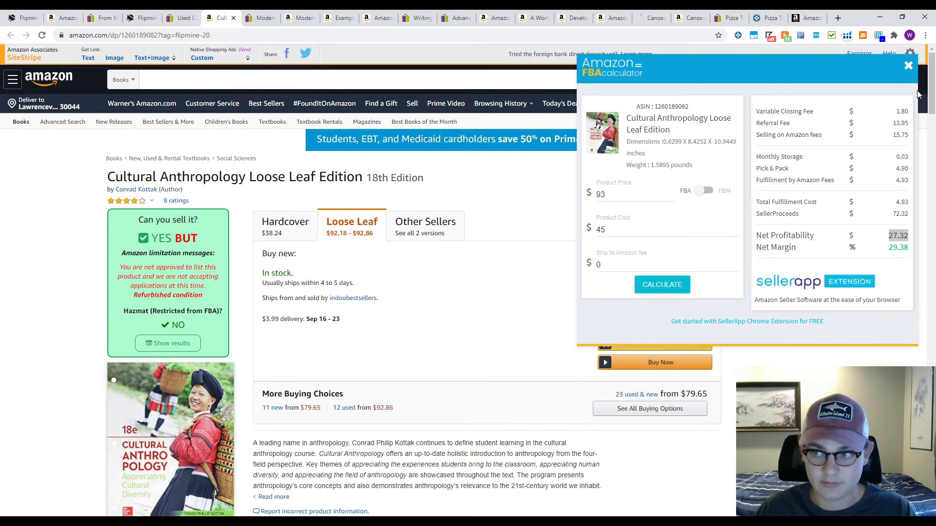
pyautogui.click(907, 67)
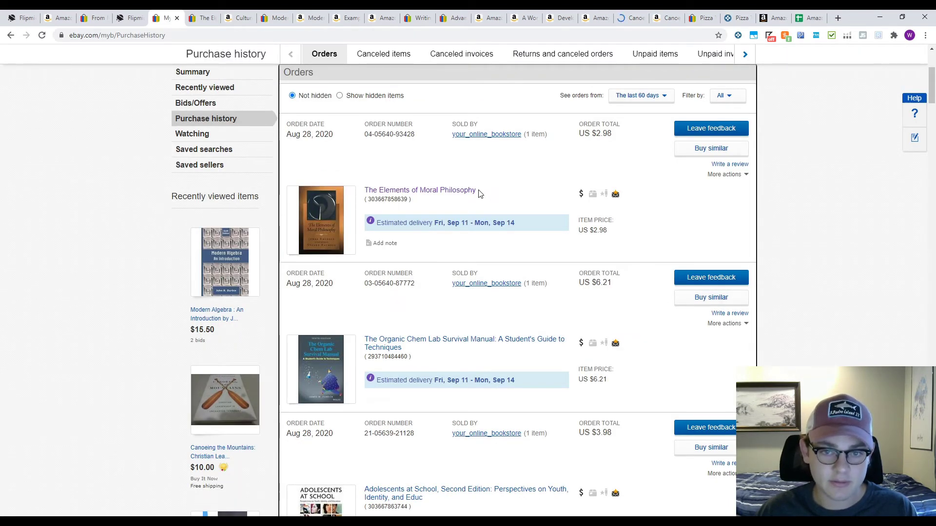
# Step: Select The Elements of Moral Philosophy title in eBay purchase history, then return to Amazon
pyautogui.moveTo(476, 191); pyautogui.dragTo(389, 190)
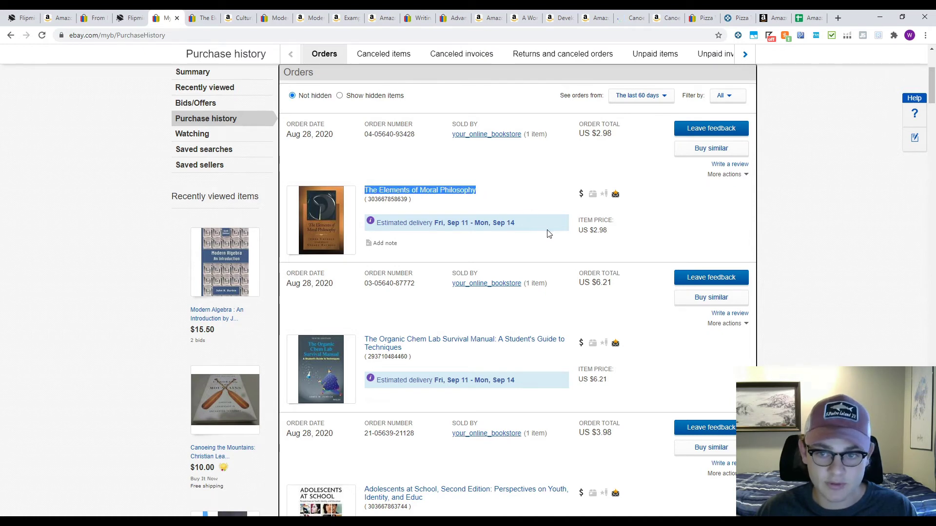
pyautogui.click(594, 234)
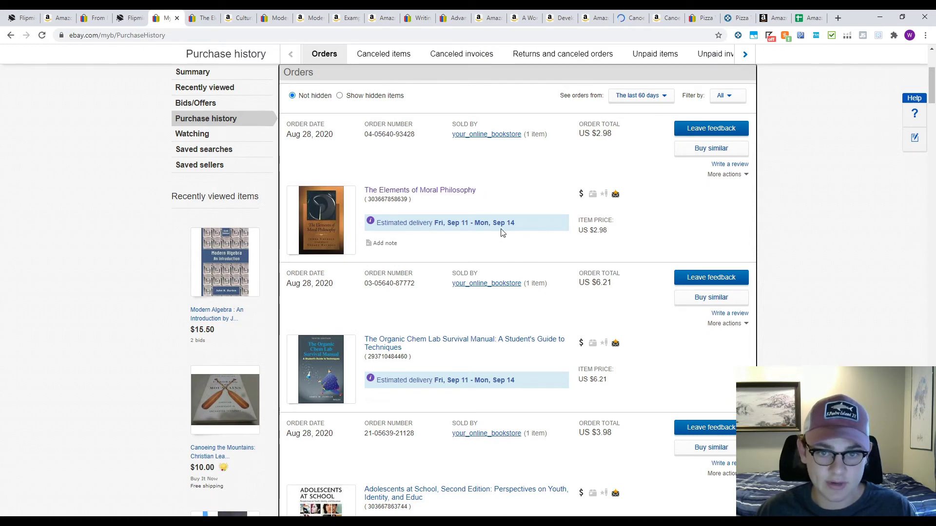
pyautogui.click(238, 18)
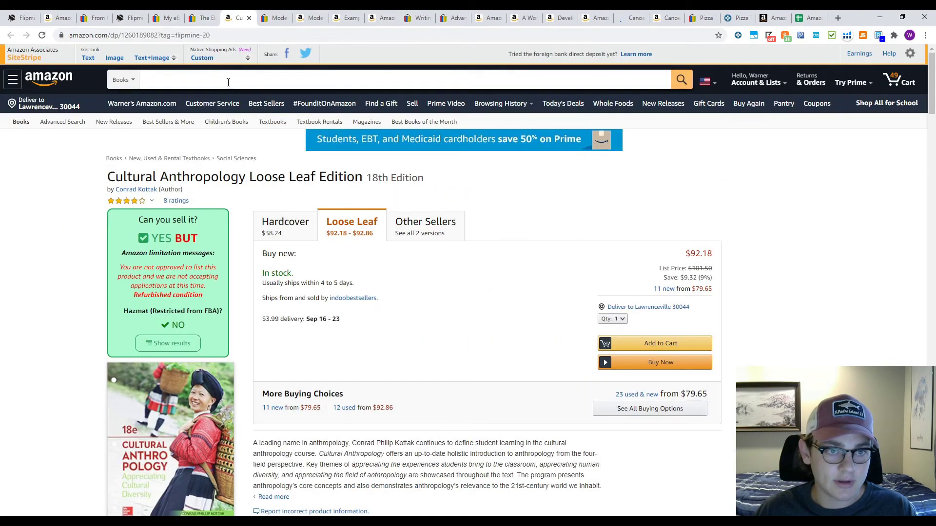
# Step: Review The Elements of Moral Philosophy on Amazon, including its used-from $28.02 price and Keepa history
pyautogui.hotkey('alt', 'Left')
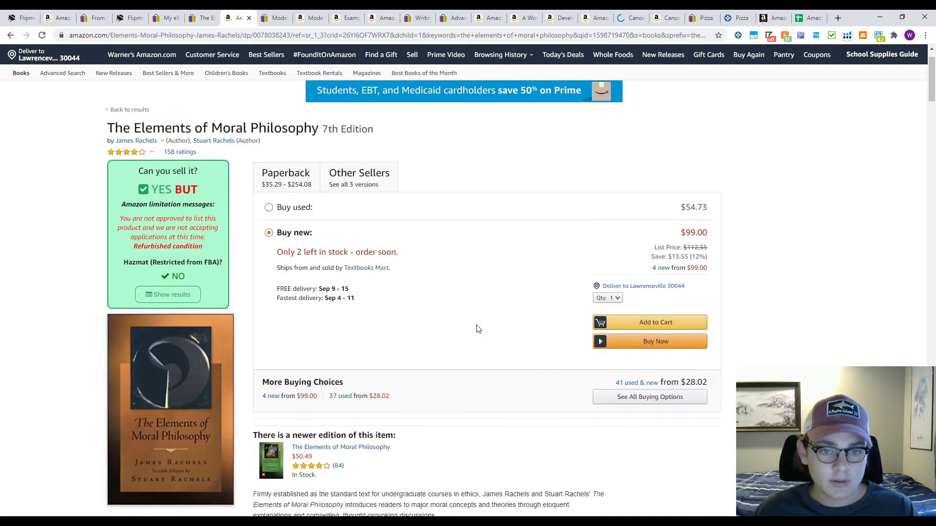
pyautogui.scroll(-3, 478, 329)
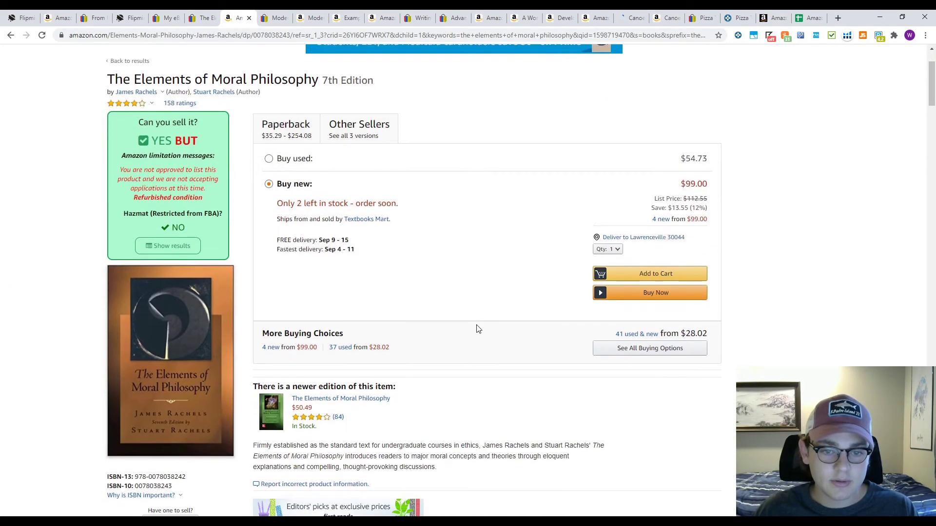
pyautogui.moveTo(381, 307); pyautogui.dragTo(348, 301)
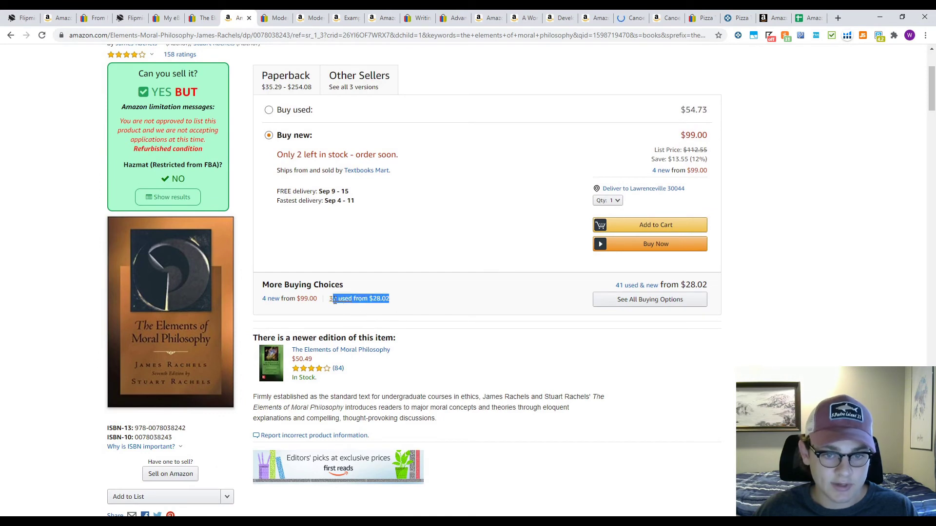
pyautogui.scroll(-6, 492, 405)
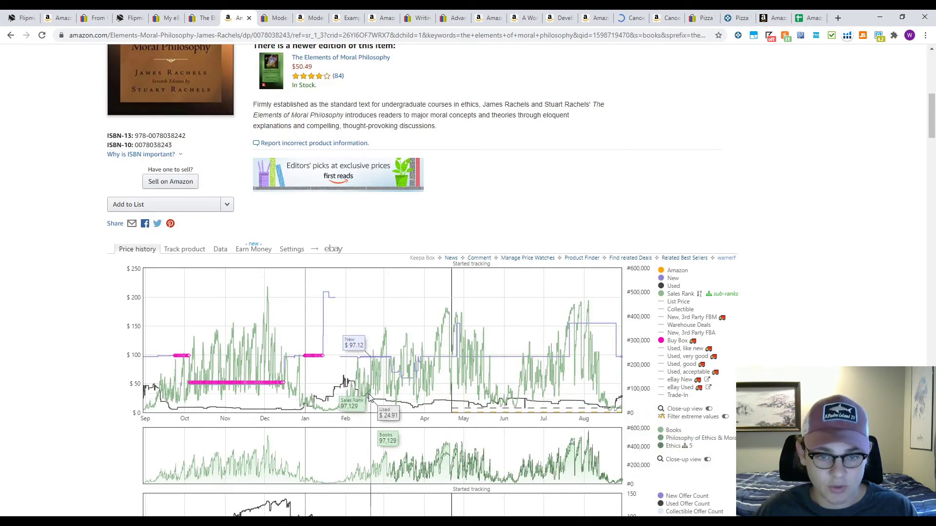
pyautogui.scroll(9, 363, 351)
pyautogui.scroll(-12, 373, 361)
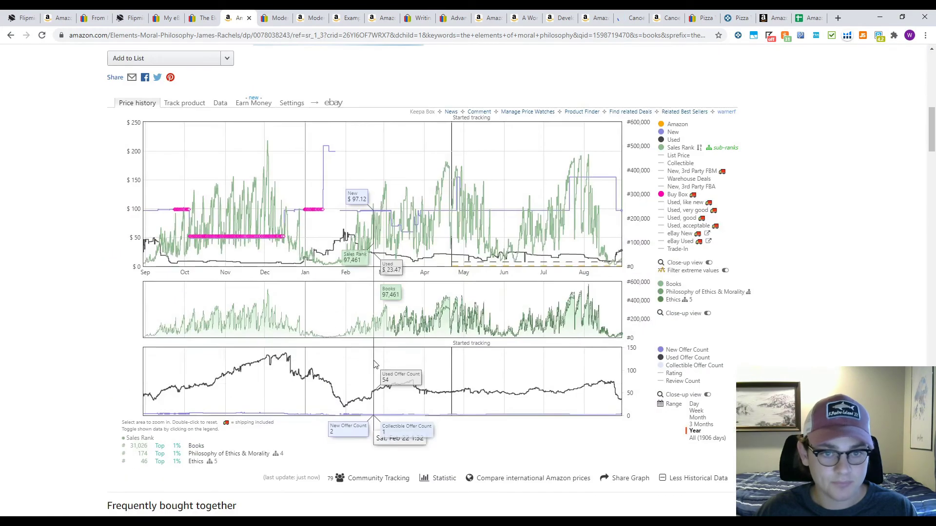
pyautogui.scroll(8, 375, 365)
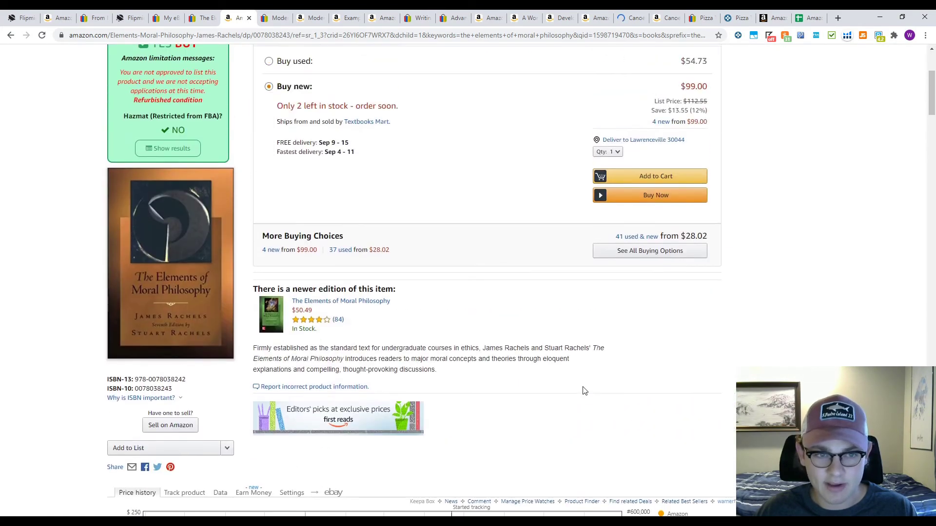
pyautogui.scroll(-6, 584, 391)
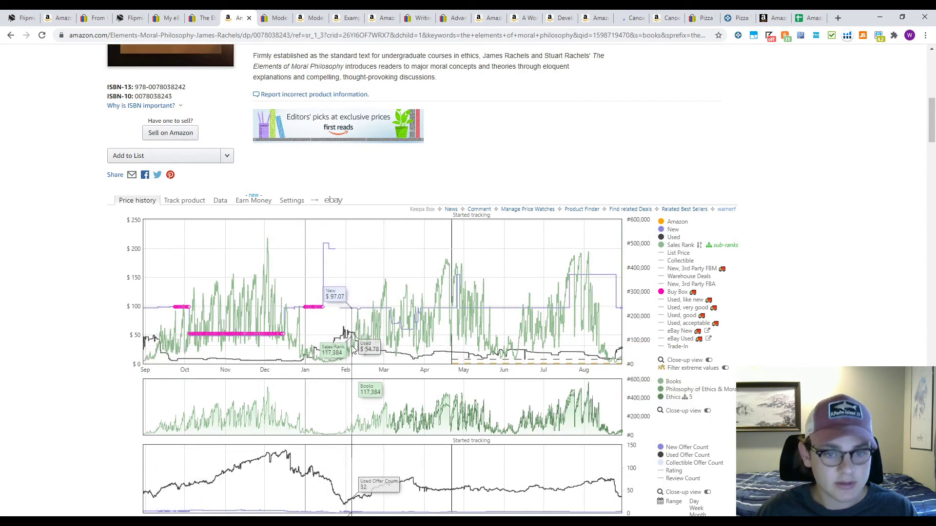
pyautogui.scroll(10, 656, 193)
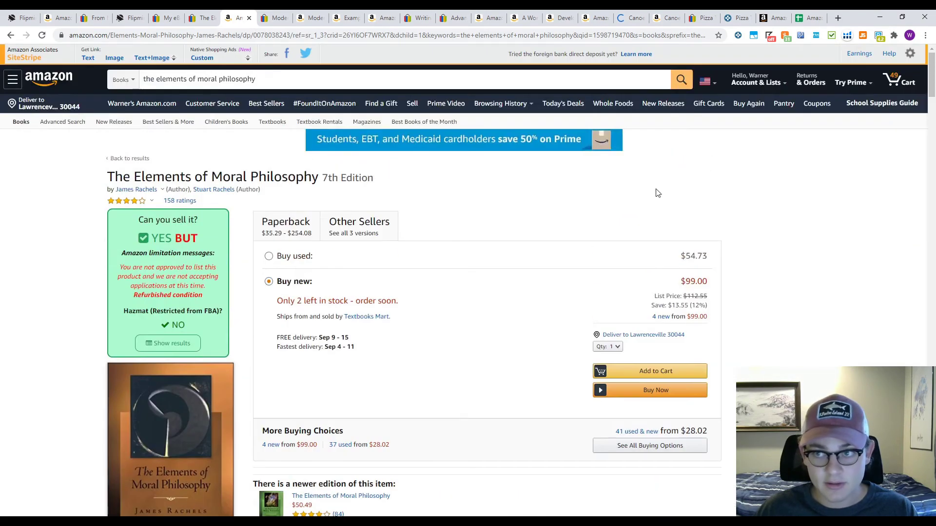
pyautogui.scroll(-3, 657, 193)
# Step: Calculate its FBA profit at $30 price and $3 cost: $18.06
pyautogui.click(812, 39)
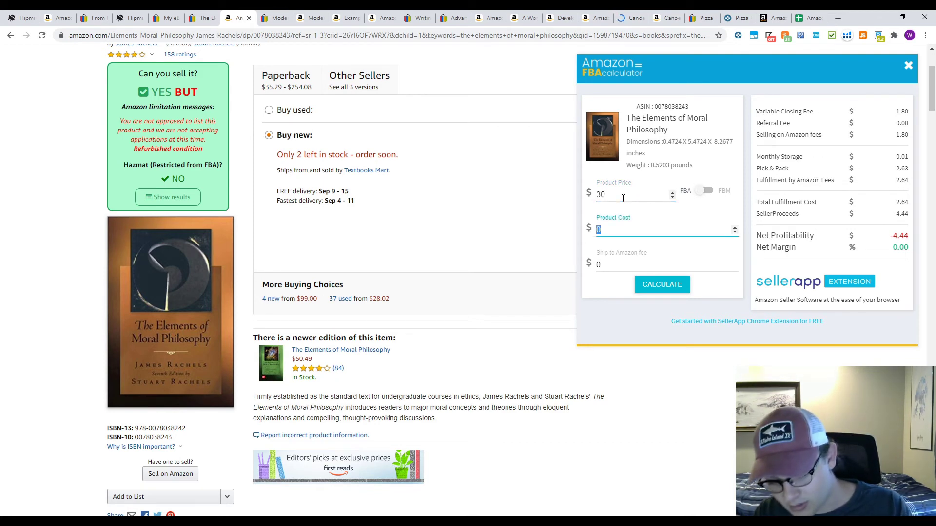
pyautogui.click(662, 285)
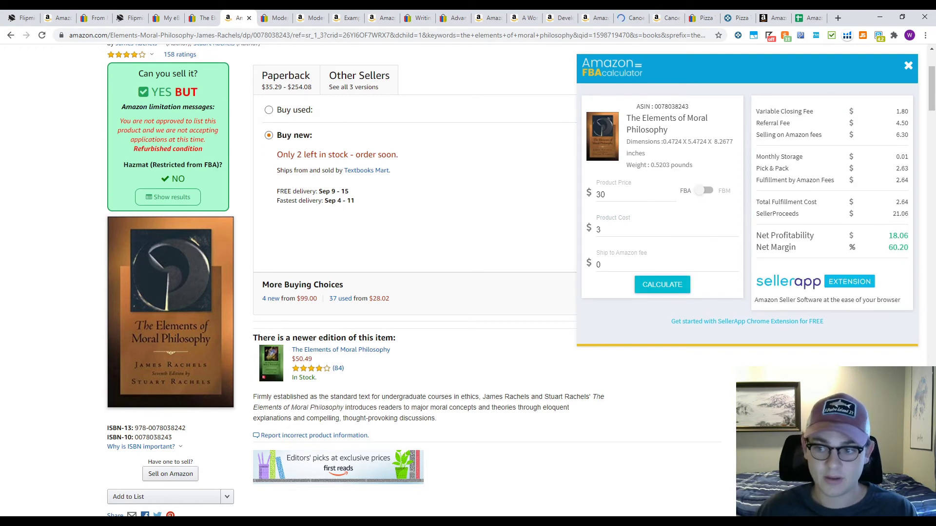
pyautogui.click(127, 18)
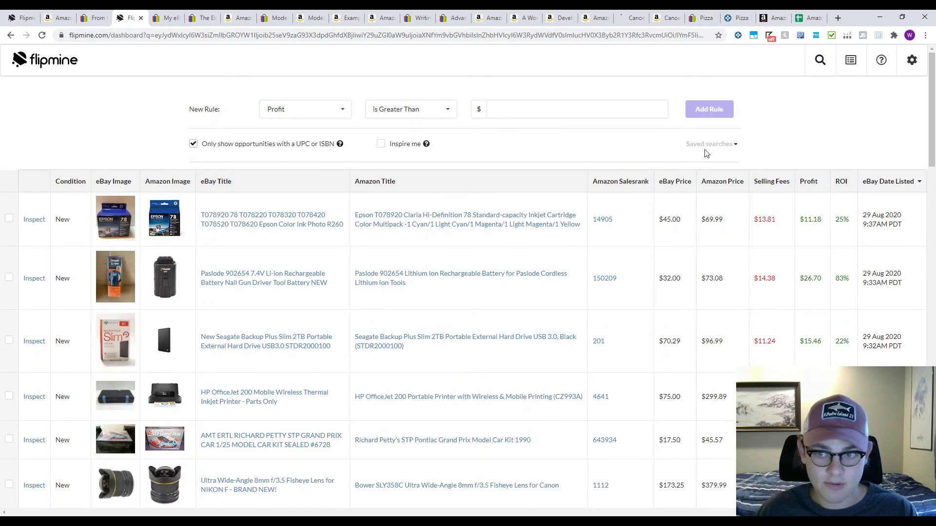
# Step: Load the saved search 'text' and browse its textbook results
pyautogui.click(706, 151)
pyautogui.click(681, 179)
pyautogui.scroll(-2, 465, 377)
pyautogui.scroll(-6, 464, 377)
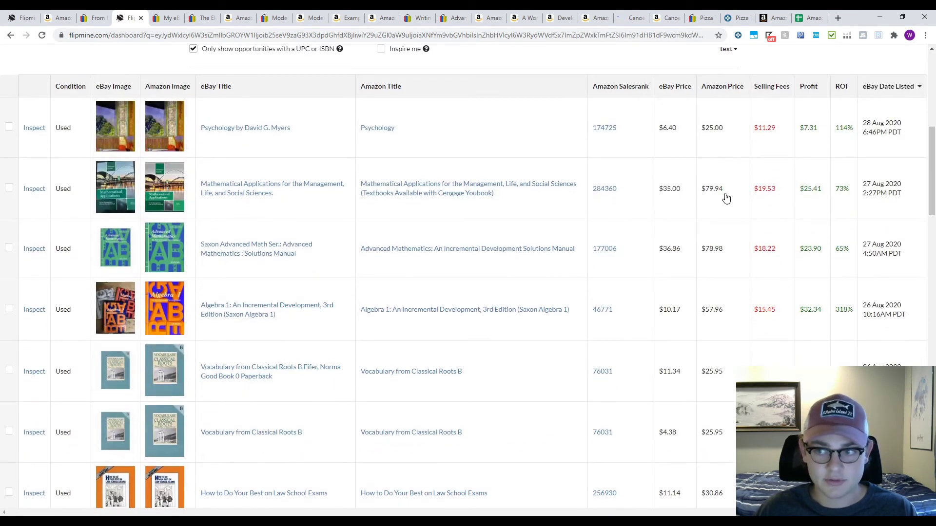
pyautogui.scroll(2, 745, 213)
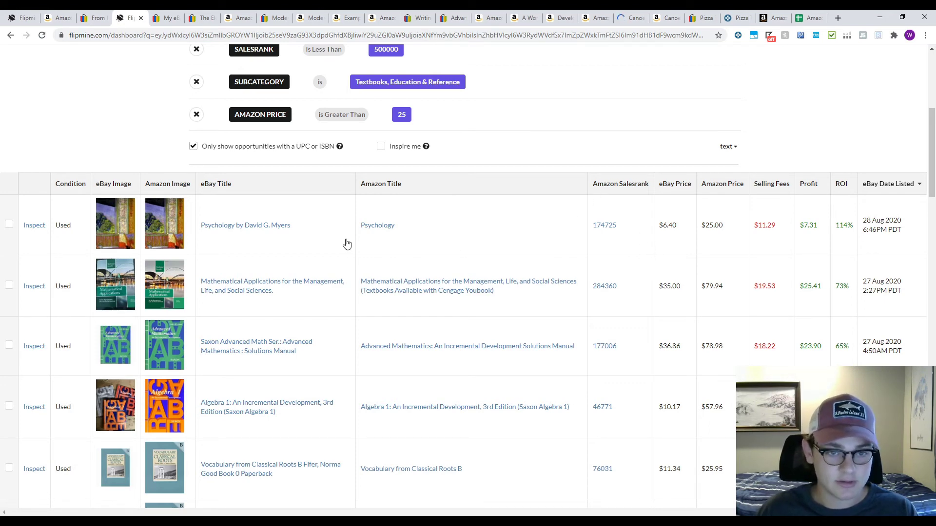
pyautogui.scroll(-2, 345, 243)
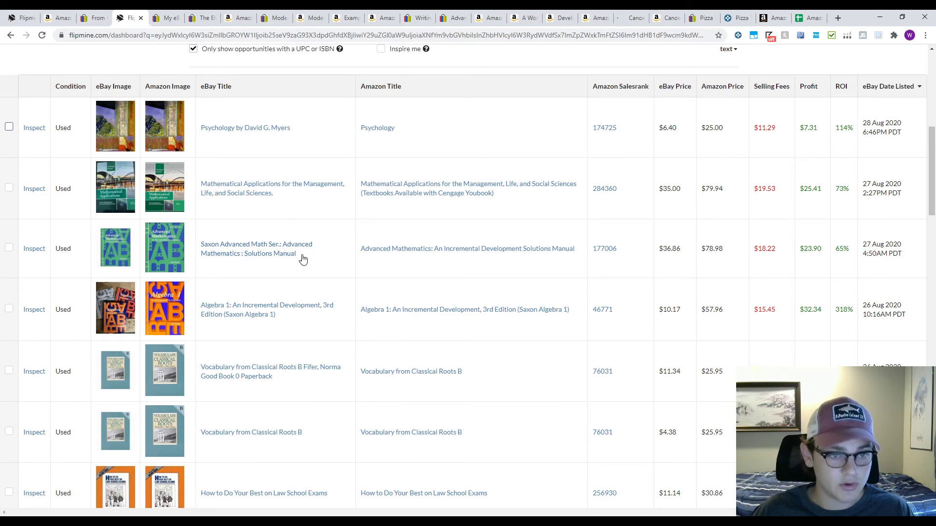
pyautogui.scroll(5, 334, 269)
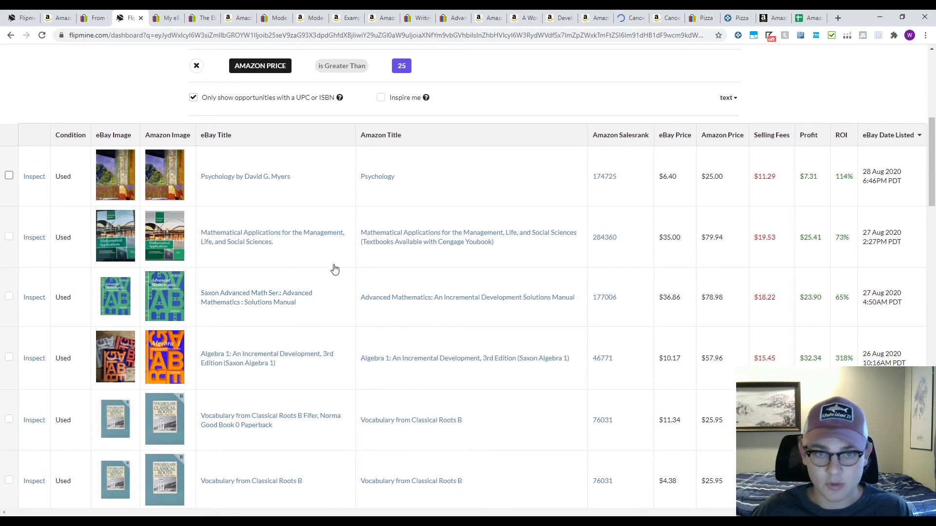
pyautogui.scroll(-4, 167, 318)
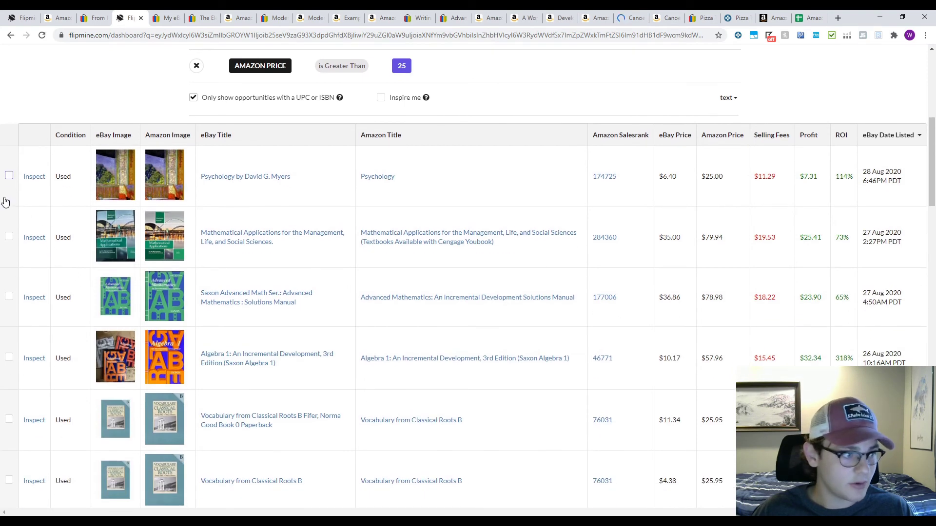
# Step: Mark the Psychology listing as seen and save Mathematical Applications
pyautogui.click(8, 176)
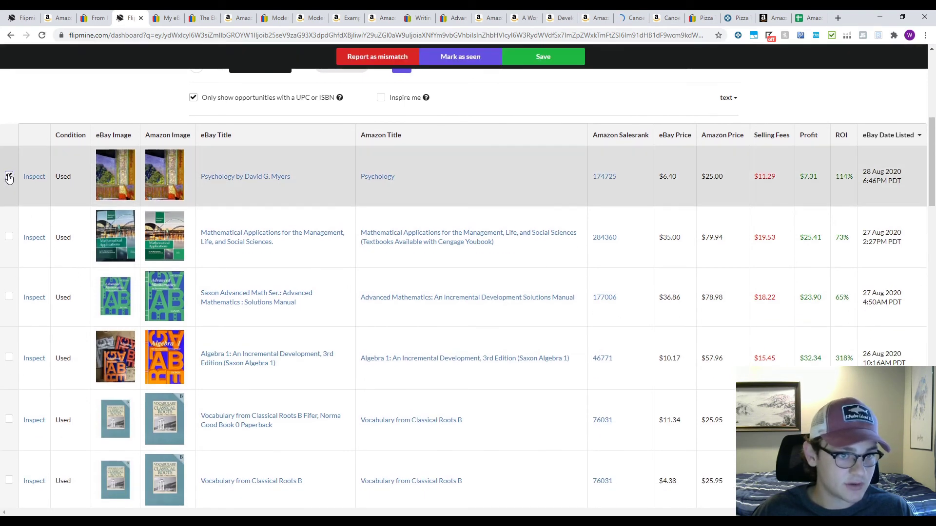
pyautogui.click(449, 57)
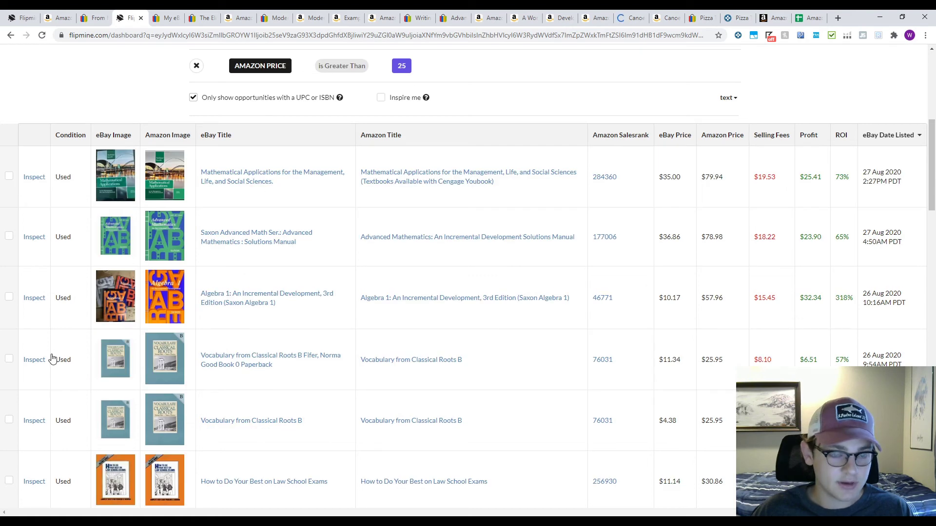
pyautogui.click(9, 177)
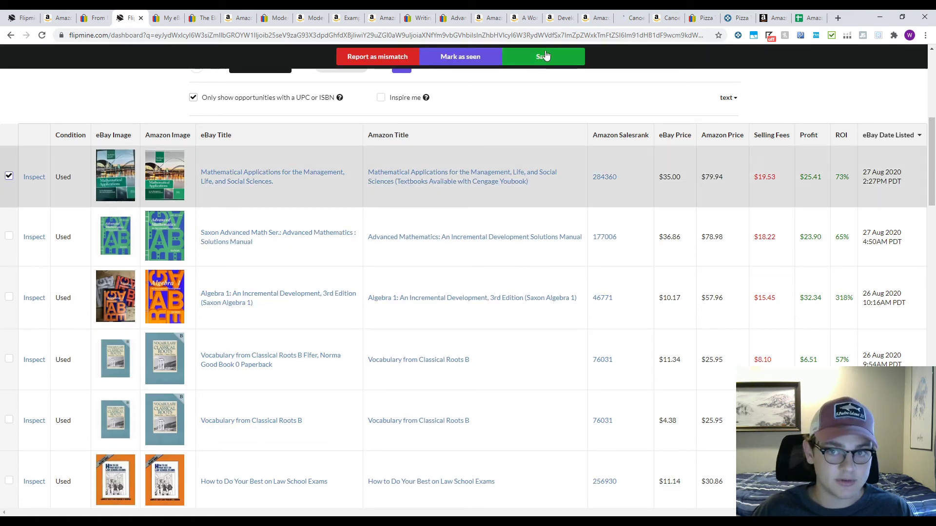
pyautogui.click(528, 56)
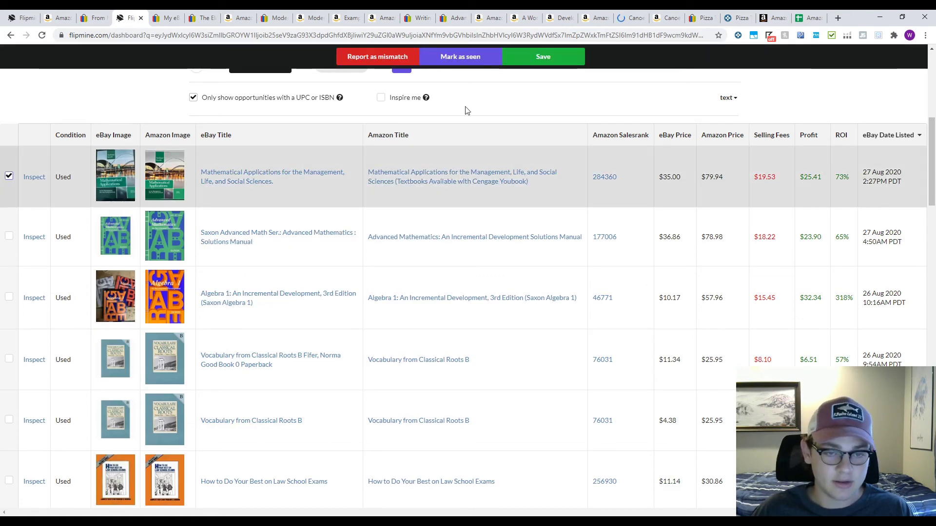
# Step: View Mathematical Applications on eBay from the saved list, then go back to the dashboard results
pyautogui.scroll(10, 625, 159)
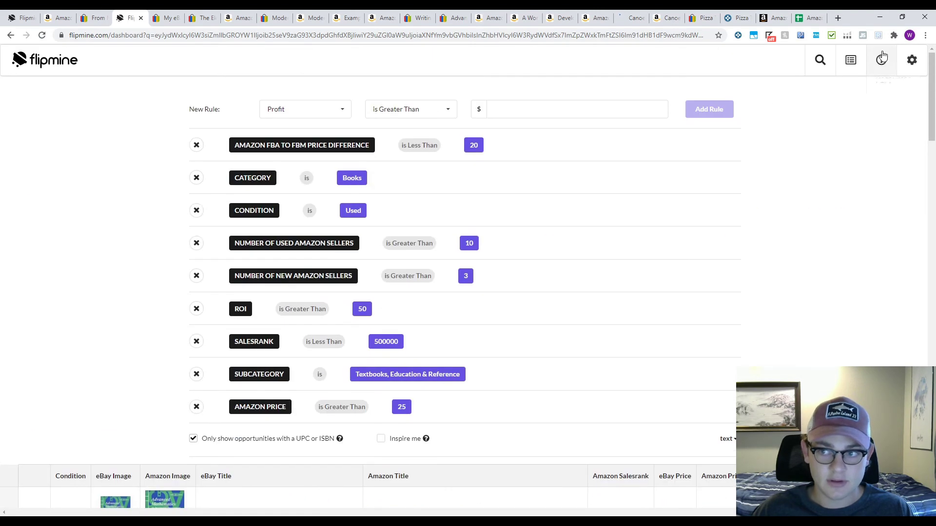
pyautogui.click(857, 61)
pyautogui.scroll(-2, 363, 270)
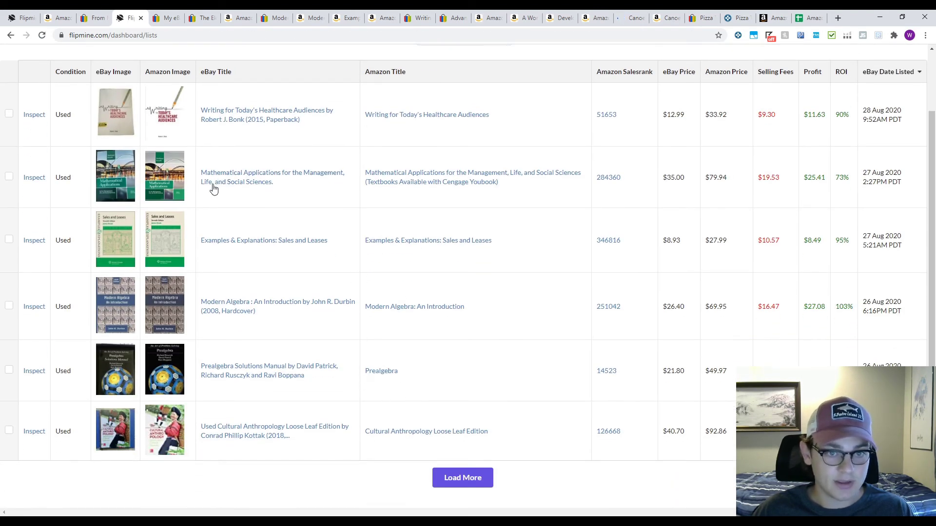
pyautogui.click(260, 176)
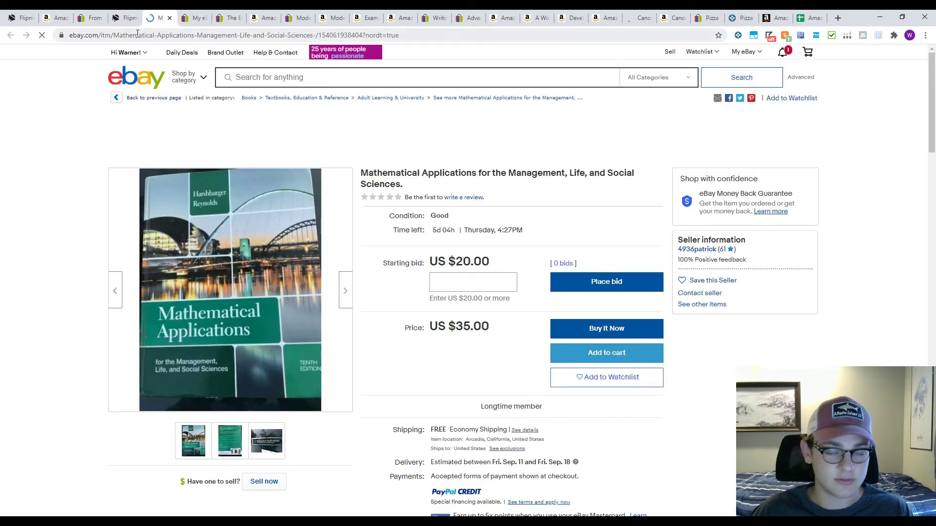
pyautogui.click(129, 20)
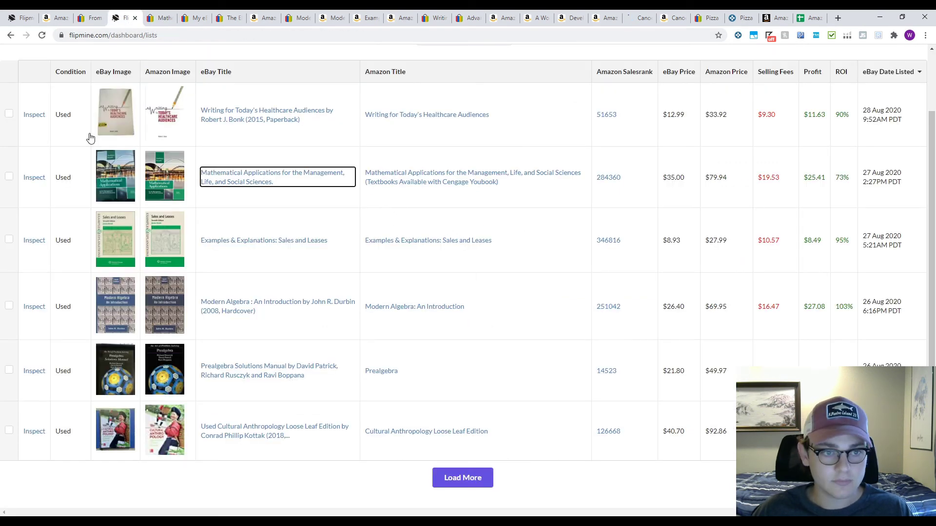
pyautogui.scroll(2, 83, 150)
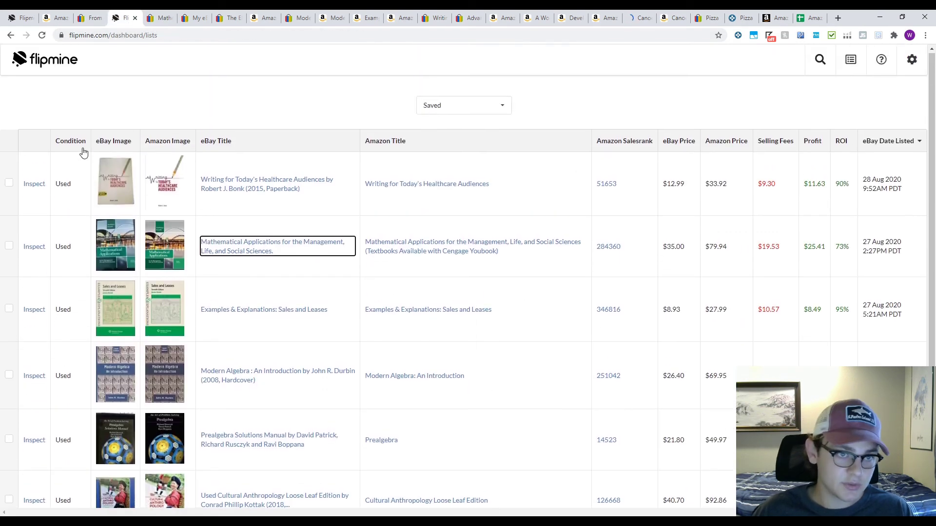
pyautogui.click(54, 70)
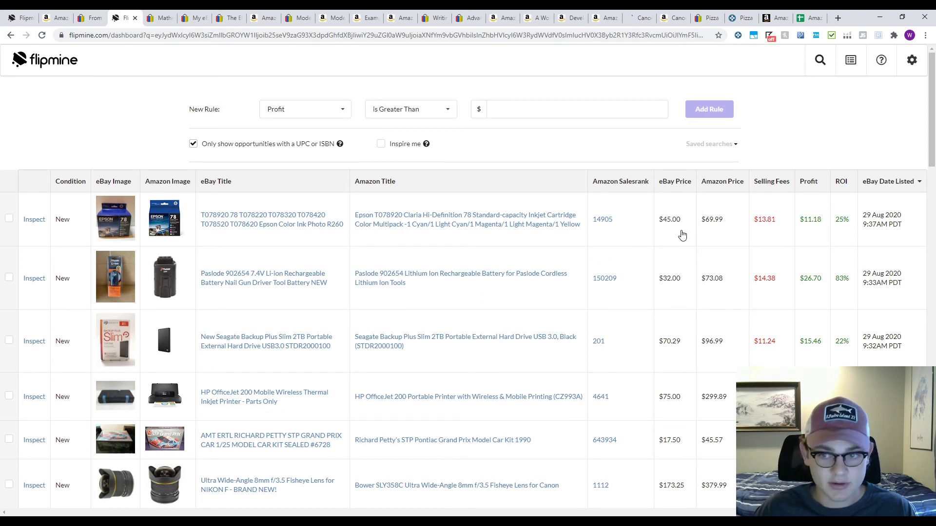
# Step: Open the Epson 78 Claria multipack eBay listing and browse to its third product photo
pyautogui.click(276, 225)
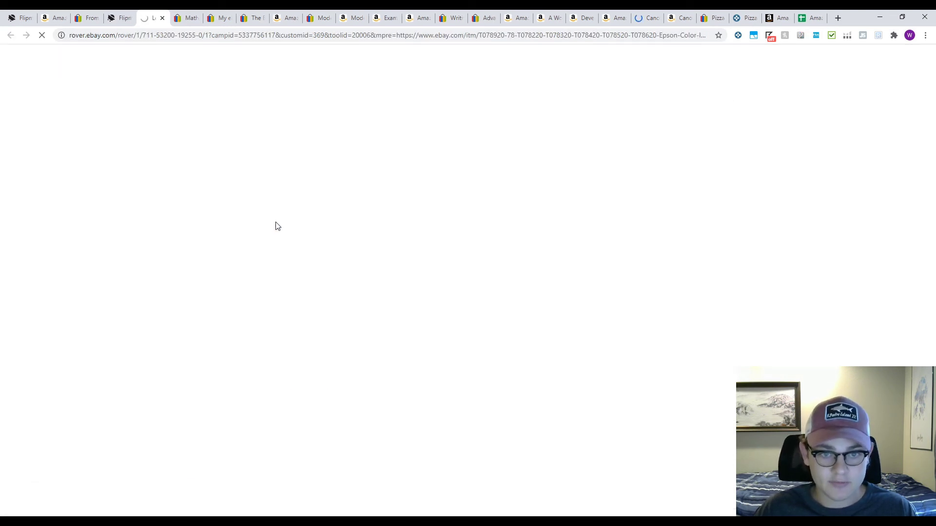
pyautogui.scroll(-2, 400, 282)
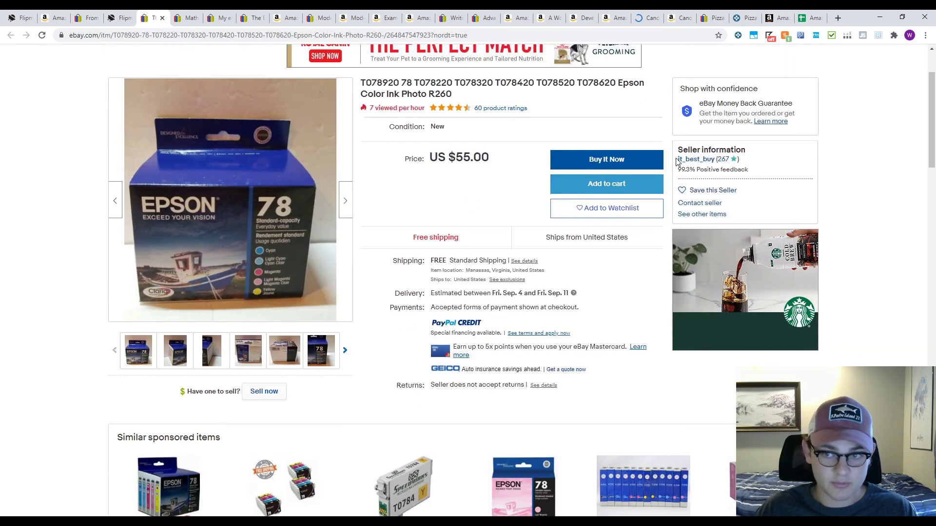
pyautogui.moveTo(677, 160); pyautogui.dragTo(721, 163)
pyautogui.click(522, 144)
pyautogui.scroll(1, 371, 234)
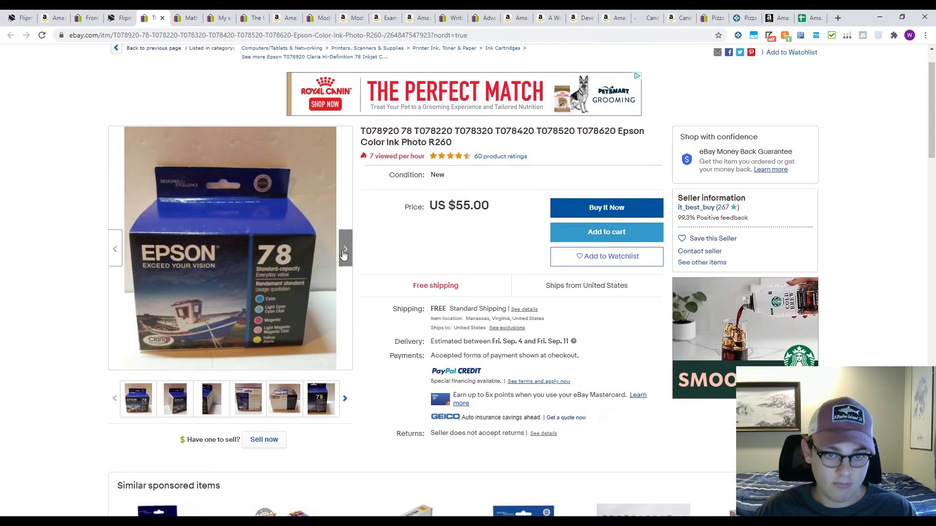
pyautogui.click(346, 257)
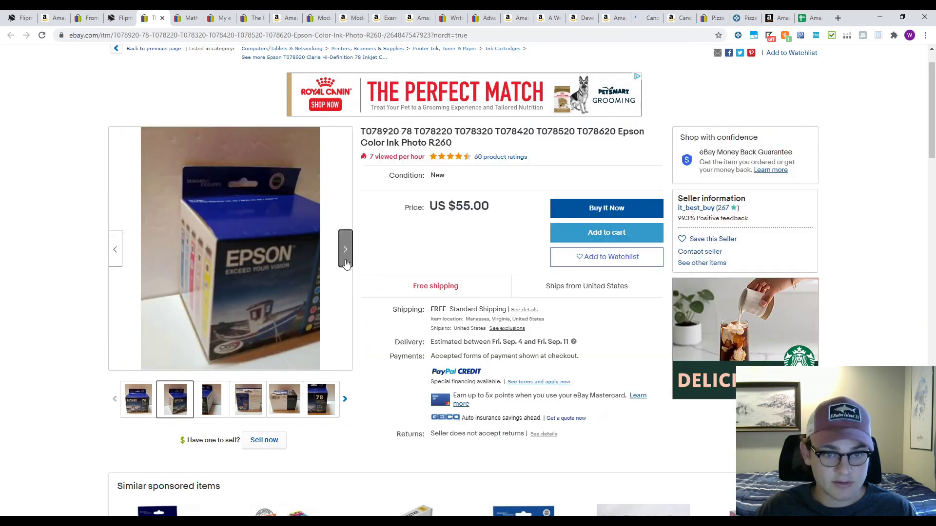
pyautogui.click(346, 263)
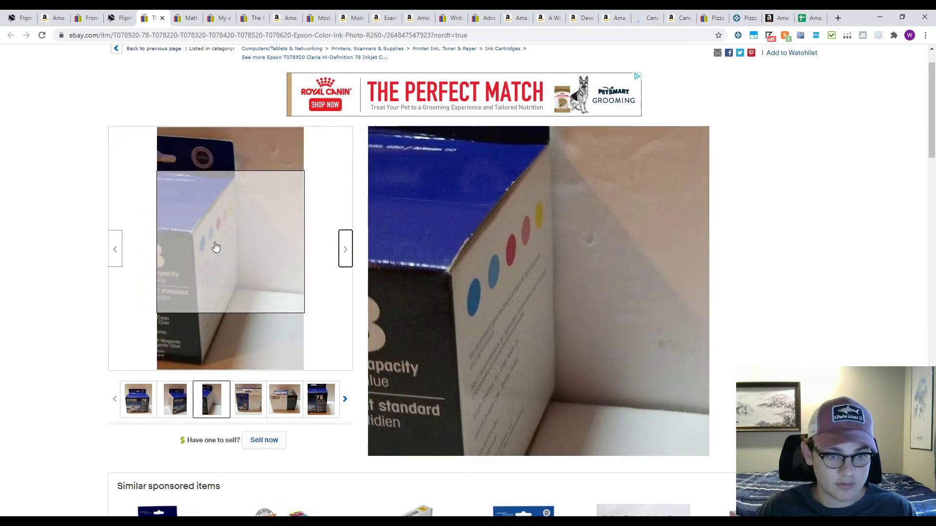